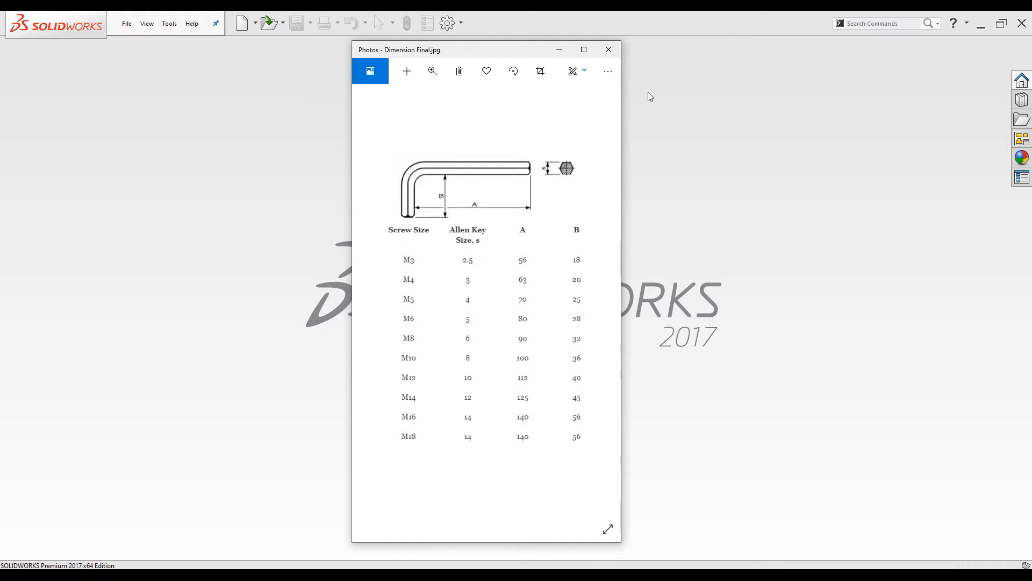
Minimize the Photos window showing the Allen key dimension table
left_click(559, 50)
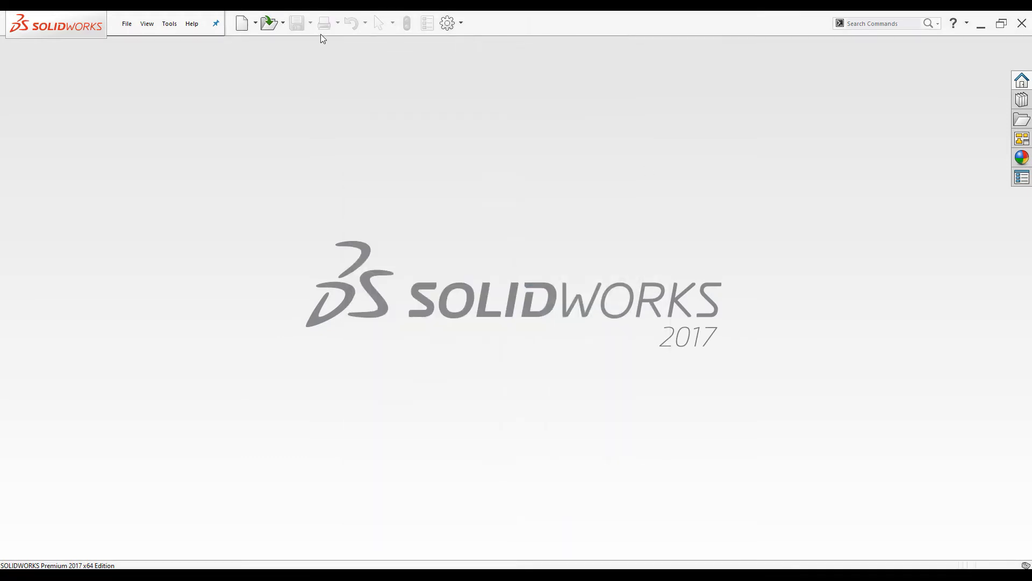
Create a new blank part document from the Part template
left_click(251, 26)
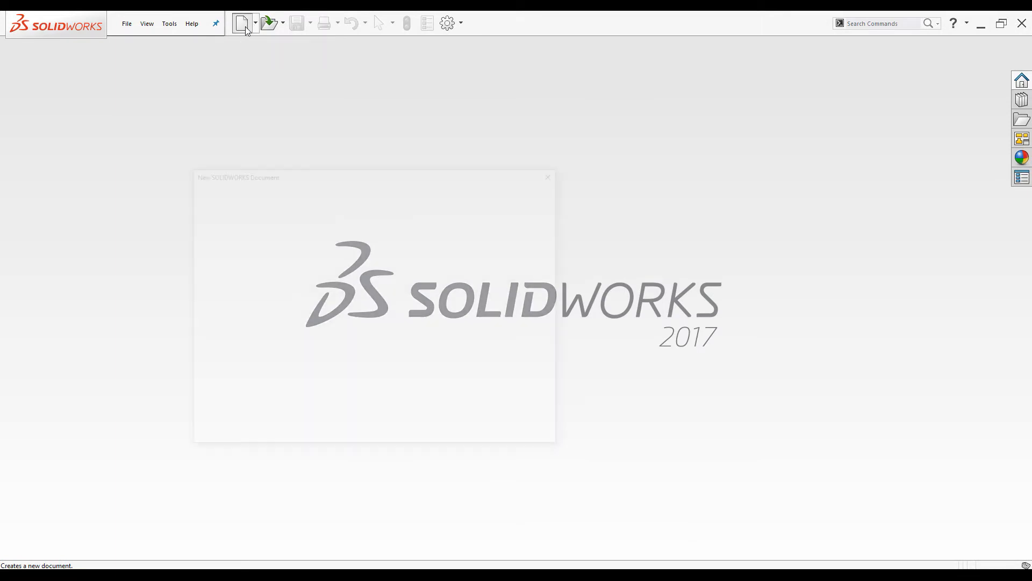
left_click(337, 215)
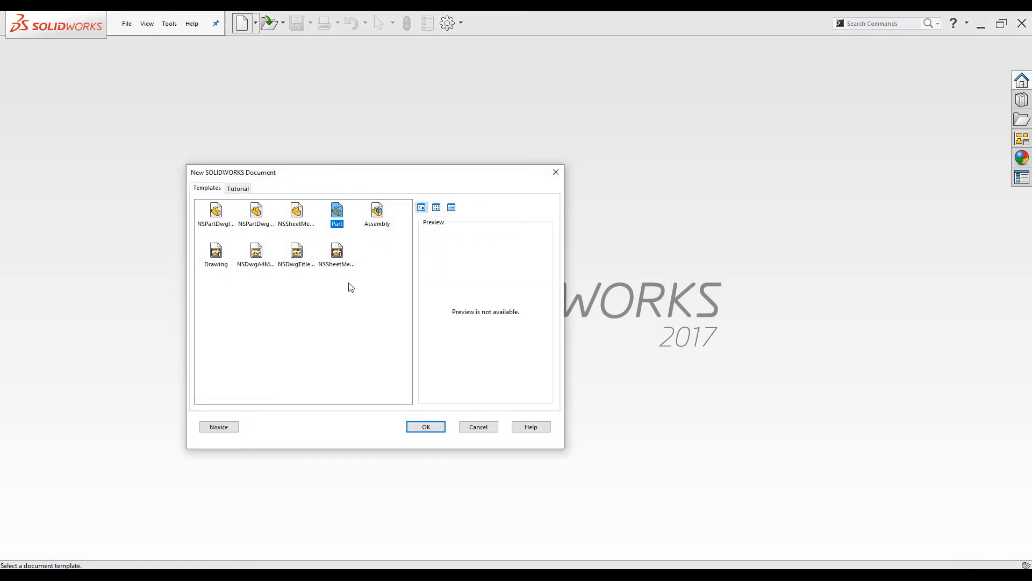
left_click(426, 426)
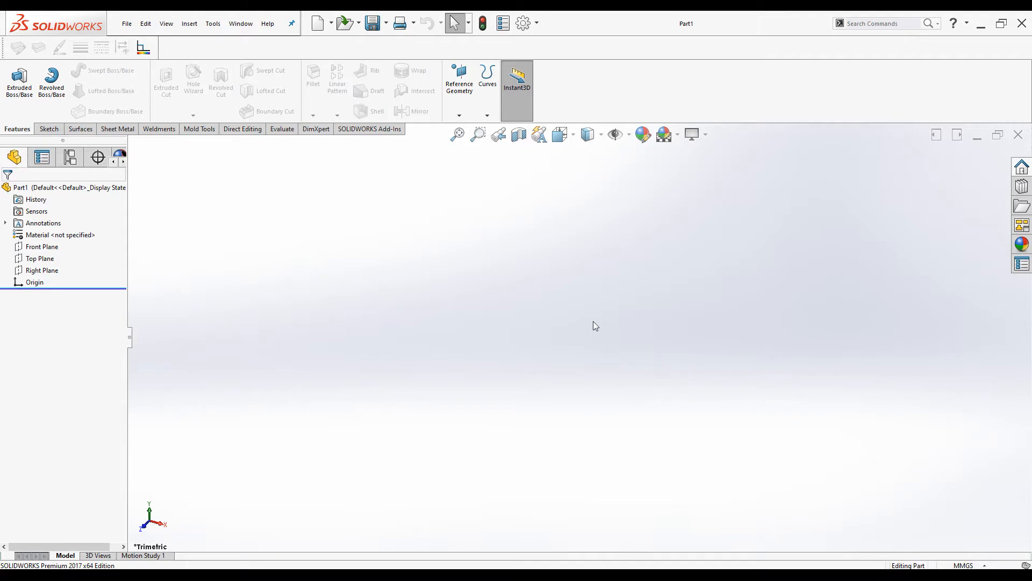
Sketch a 6-sided polygon on the Front Plane centred on the origin, with an inscribed construction circle
left_click(50, 248)
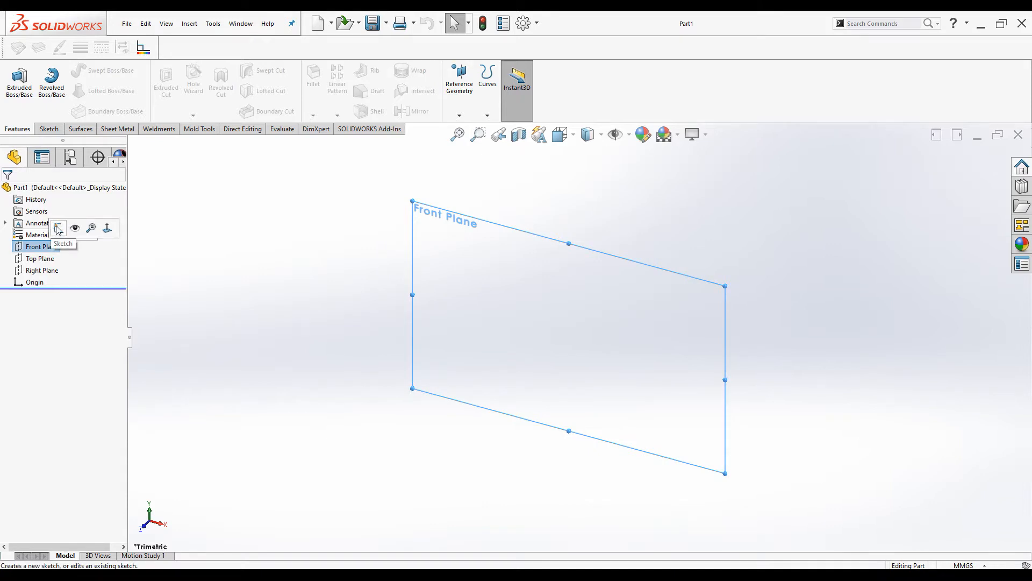
left_click(58, 229)
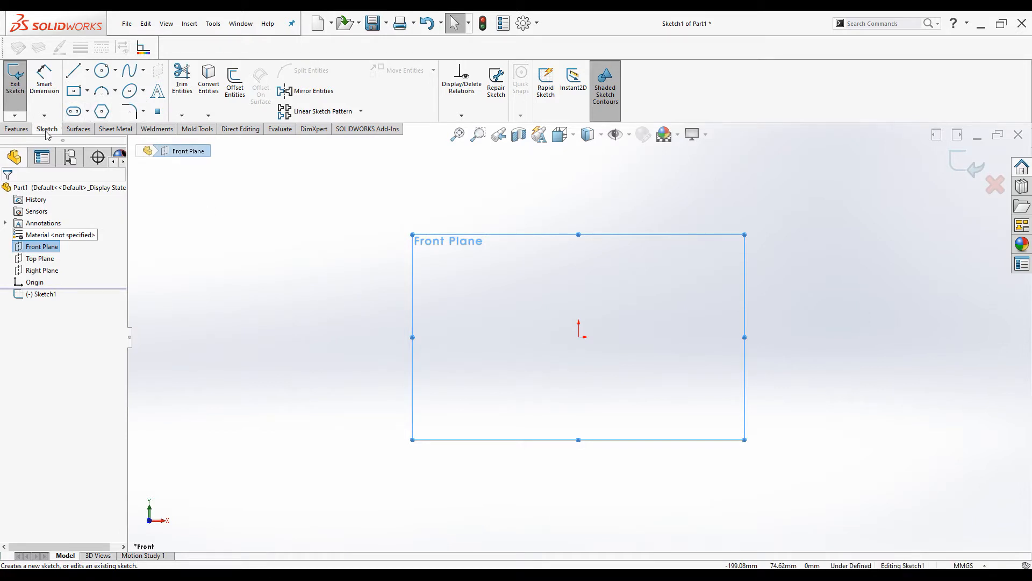
left_click(103, 111)
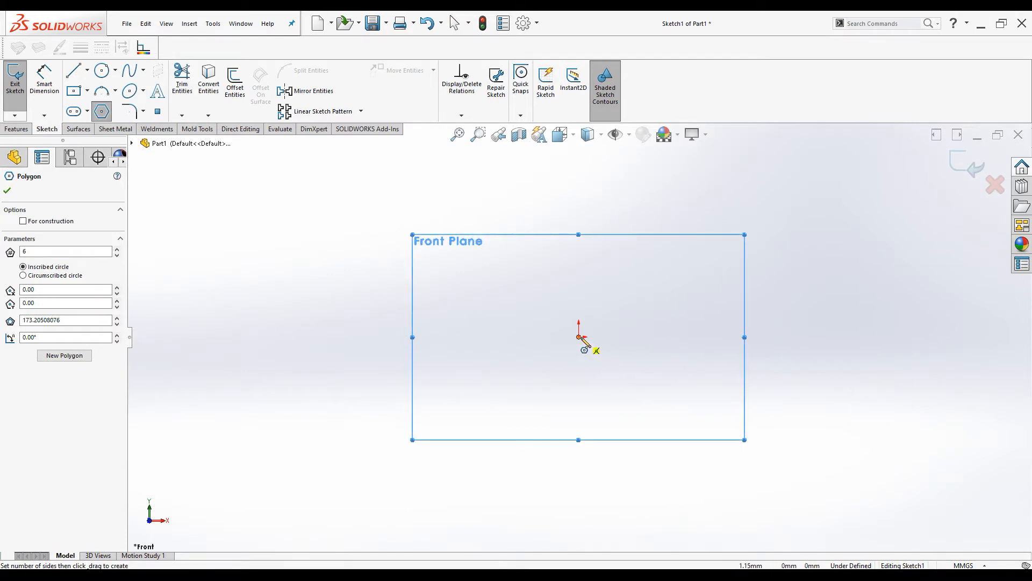
left_click(580, 337)
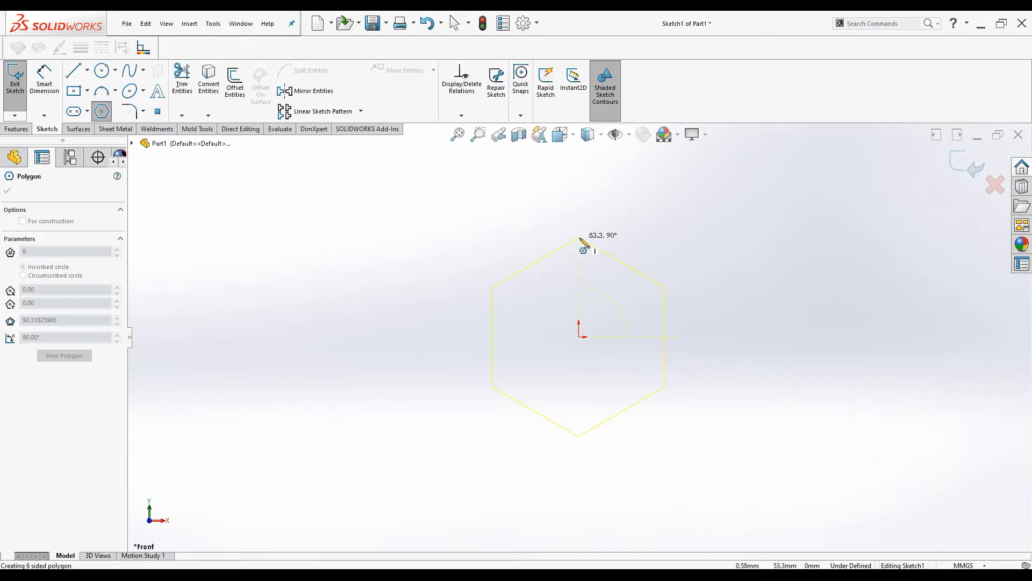
left_click(579, 238)
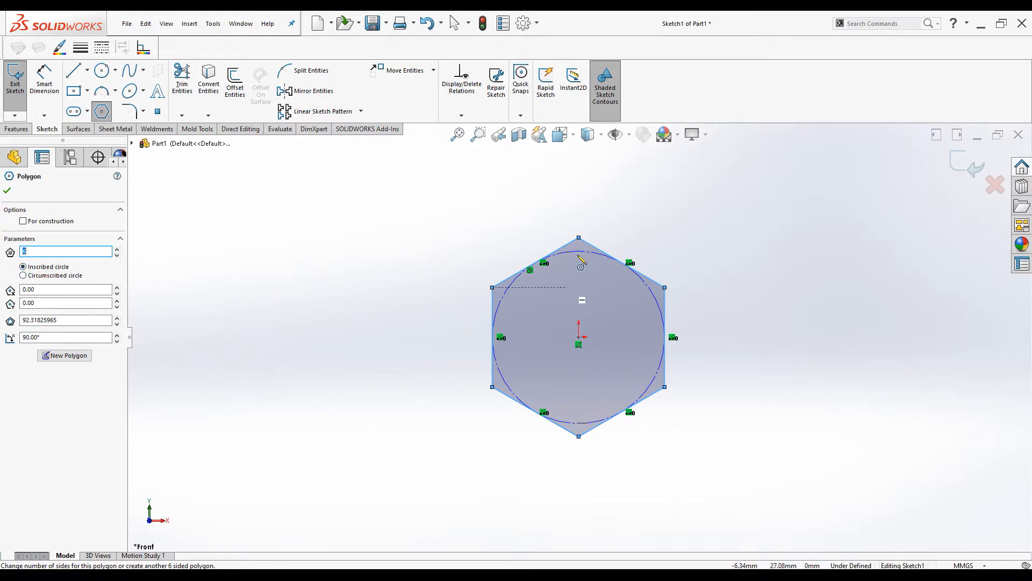
left_click(23, 275)
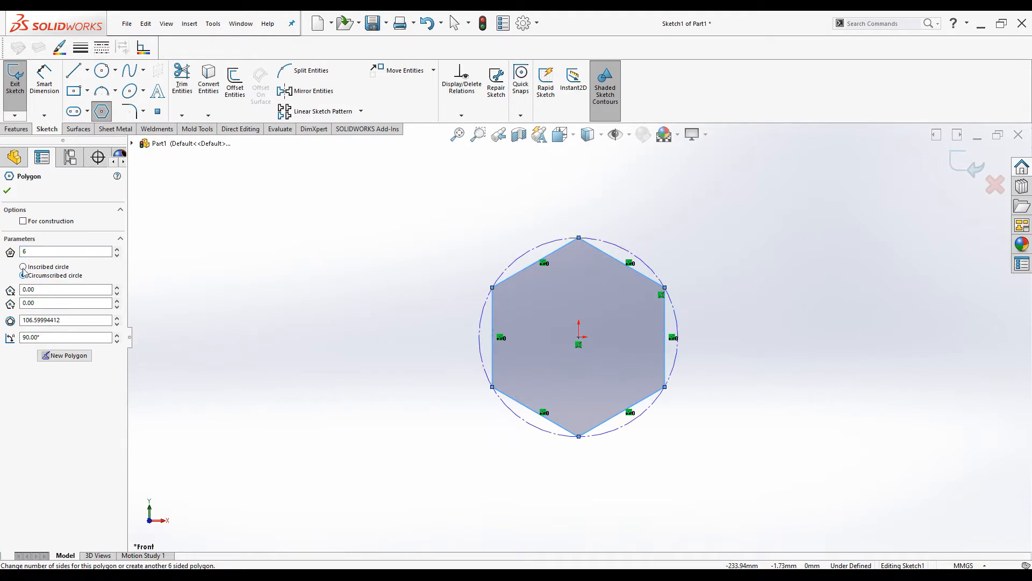
left_click(23, 267)
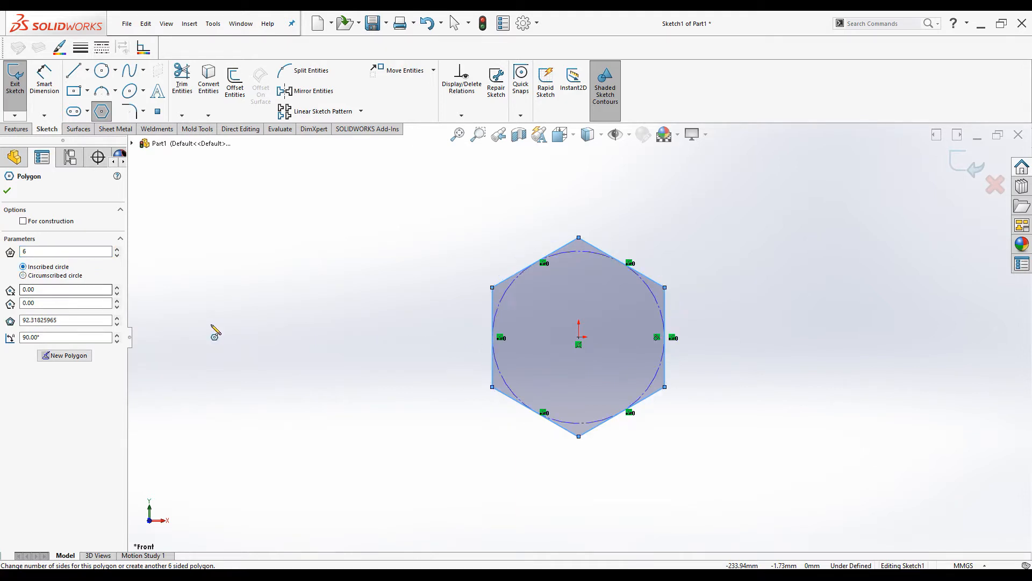
left_click(7, 192)
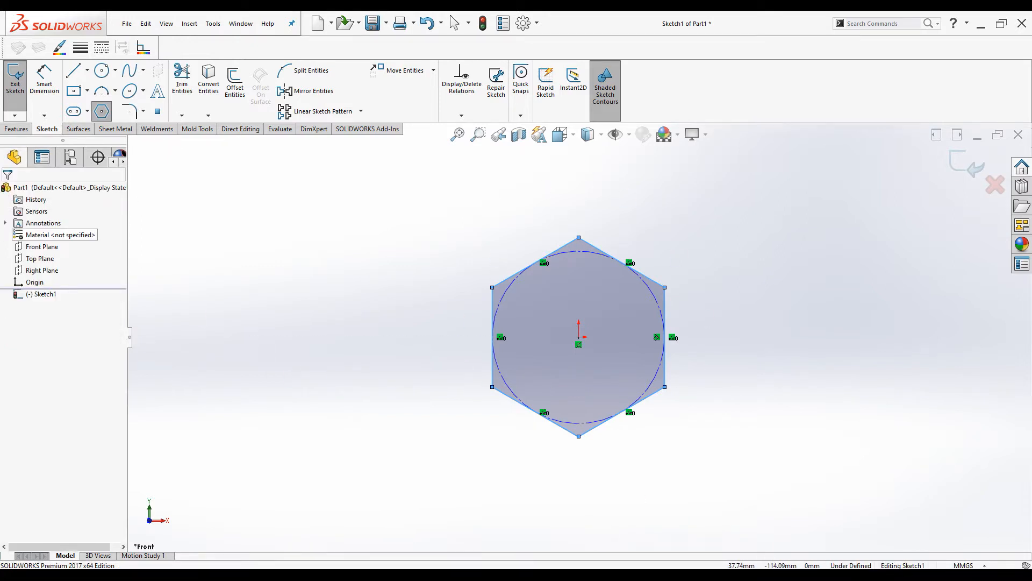
left_click(672, 527)
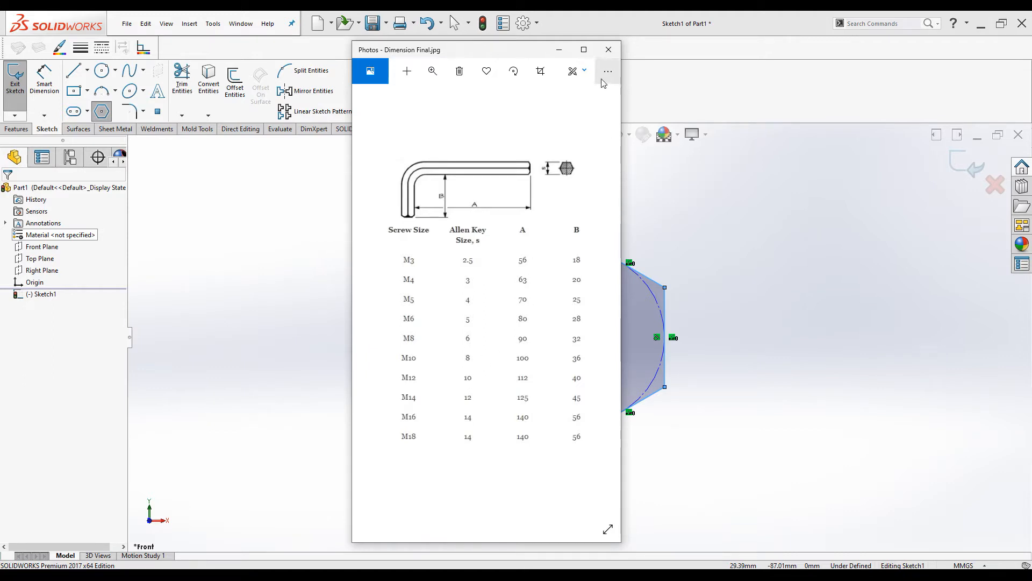
left_click(567, 48)
left_click(44, 80)
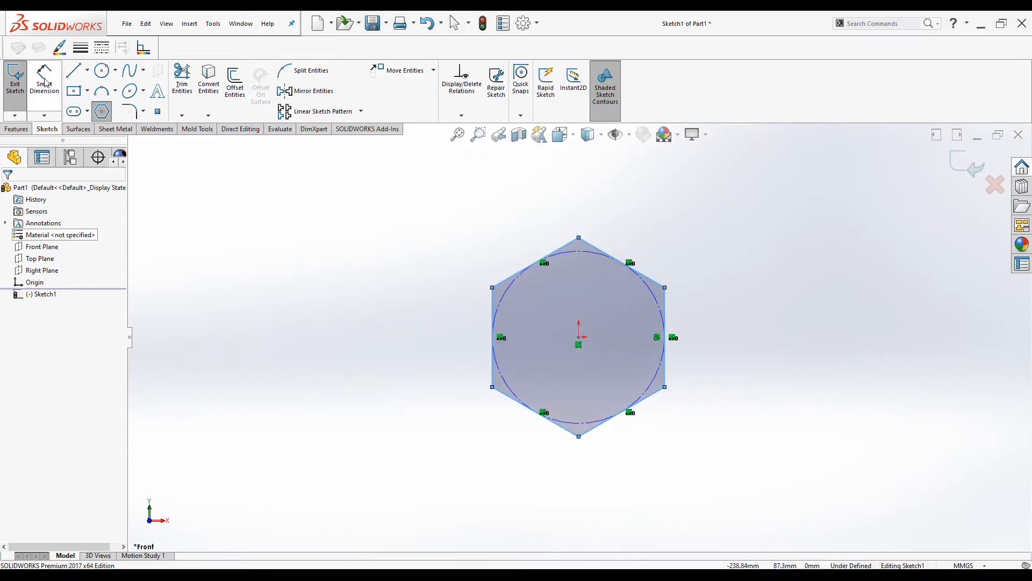
Dimension the hexagon's inscribed circle to a 10 mm diameter
left_click(492, 362)
left_click(389, 313)
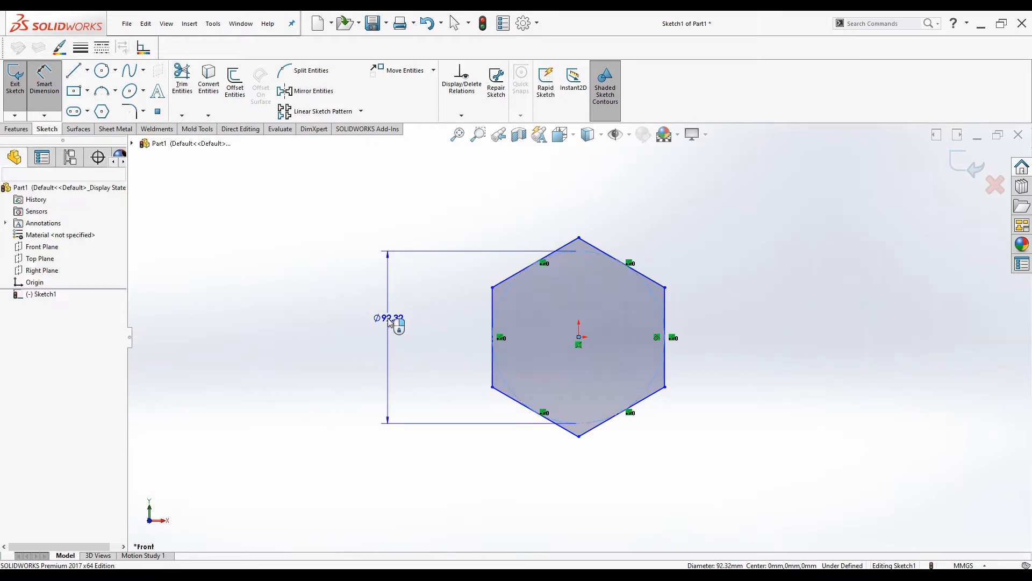
type("10")
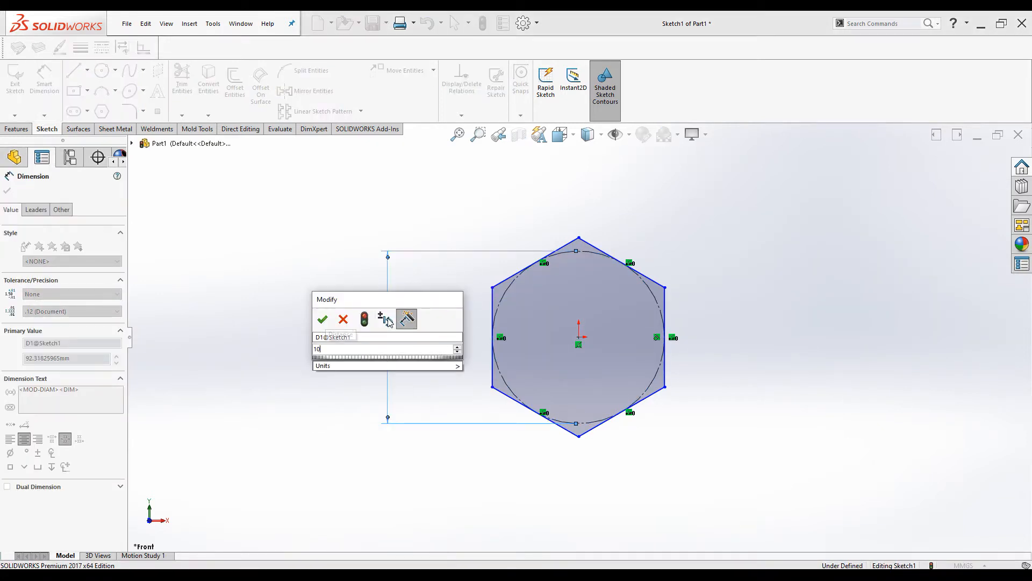
key("Return")
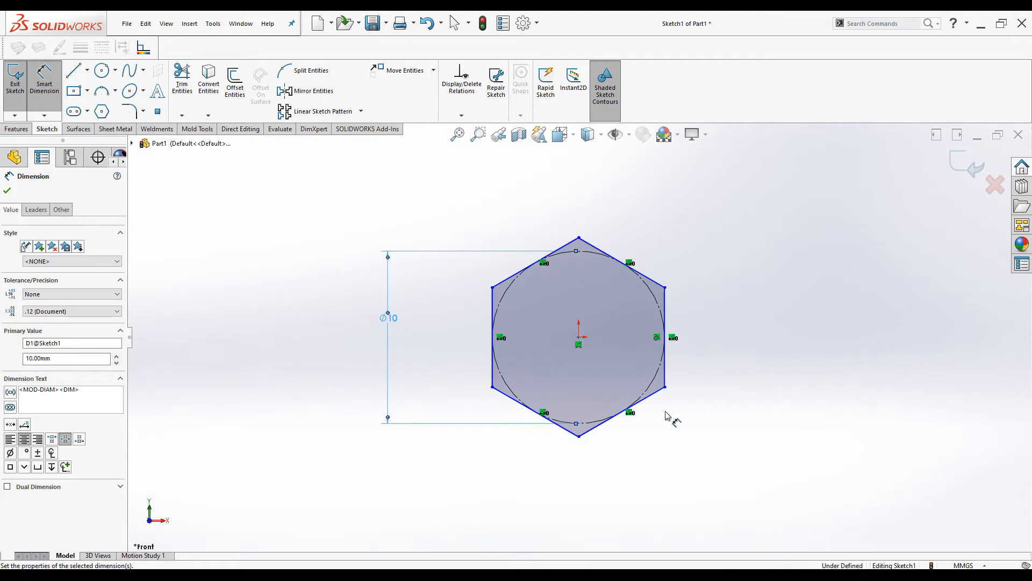
left_click(7, 192)
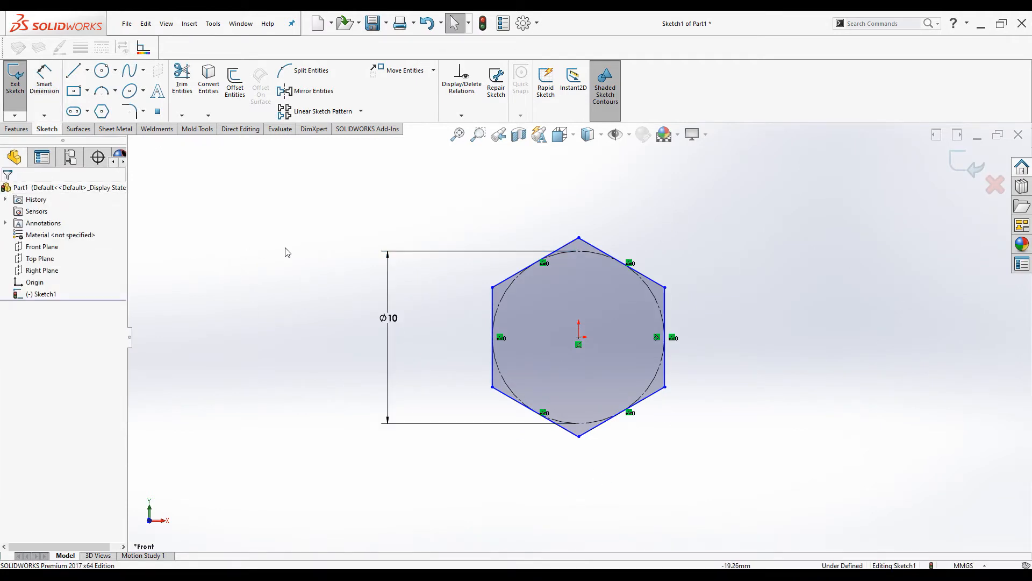
Make the hexagon's right edge vertical and exit the sketch
left_click(666, 301)
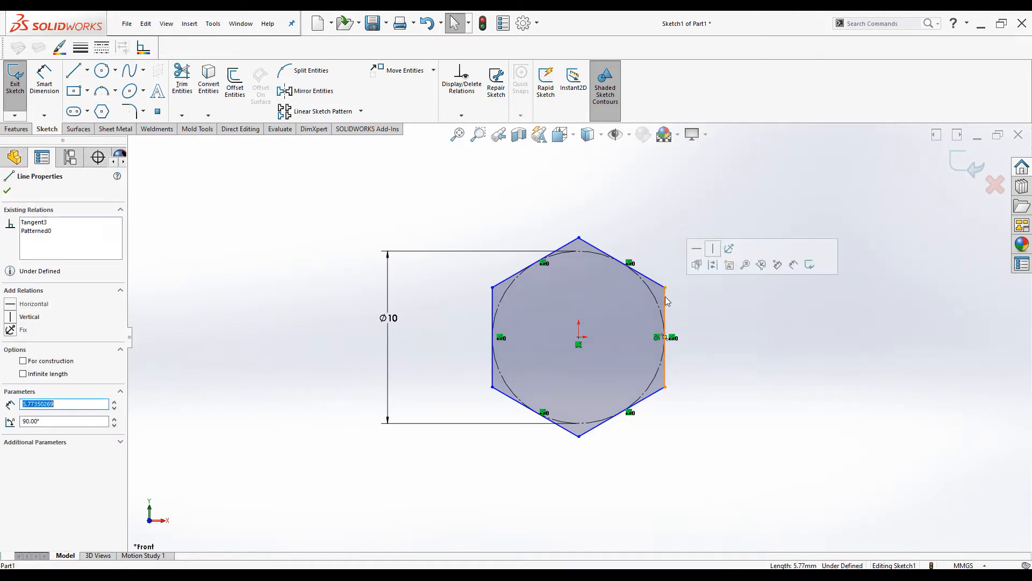
left_click(714, 249)
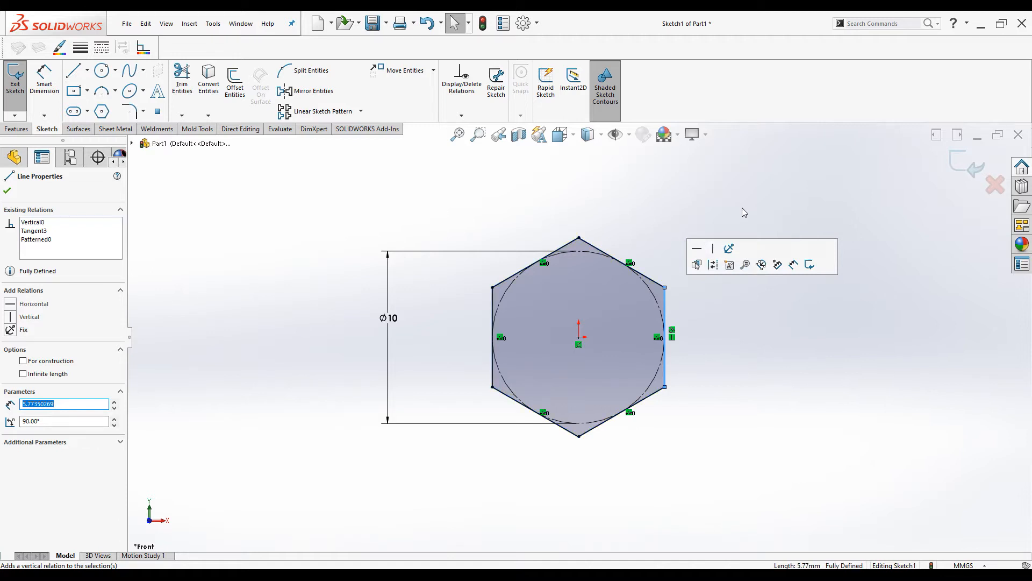
left_click(758, 191)
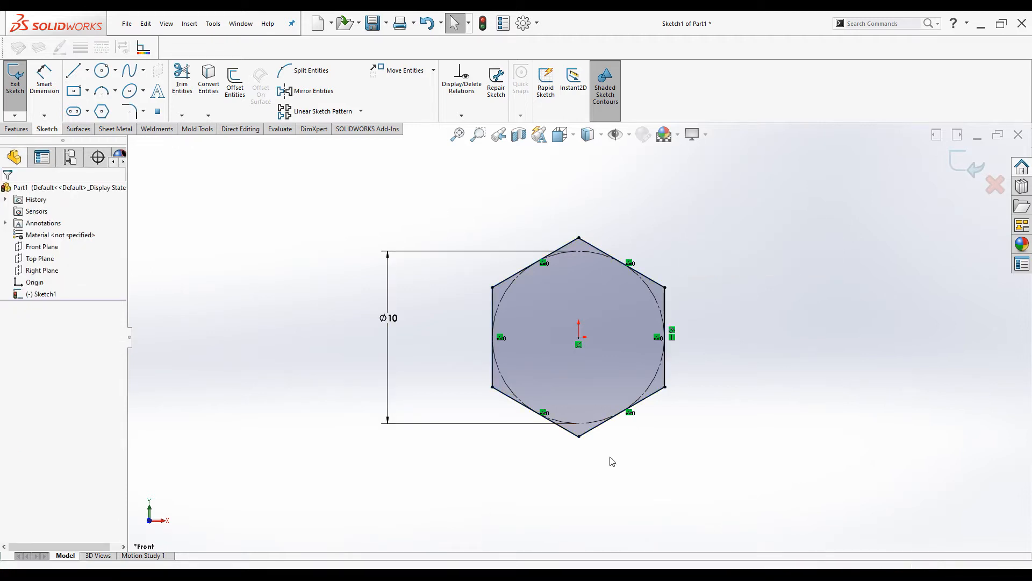
left_click(951, 166)
Start a new sketch on the Right Plane, viewed normal to it
key("ctrl+7")
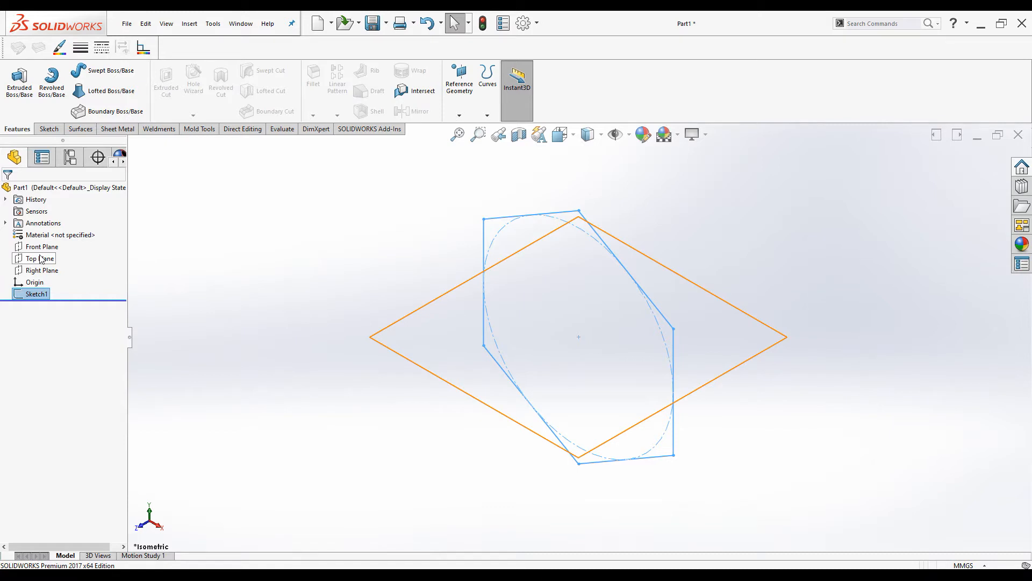
left_click(33, 272)
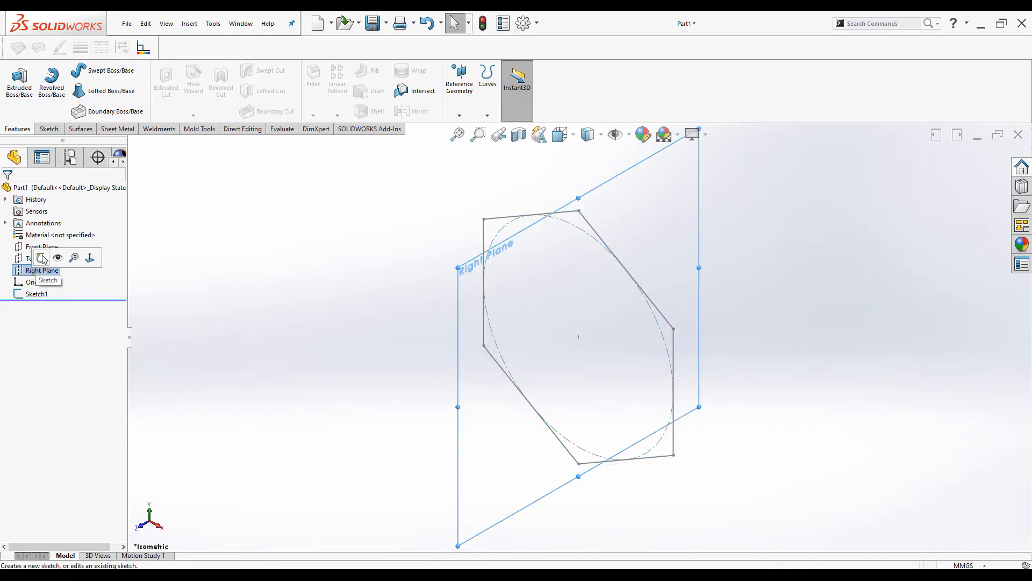
left_click(42, 258)
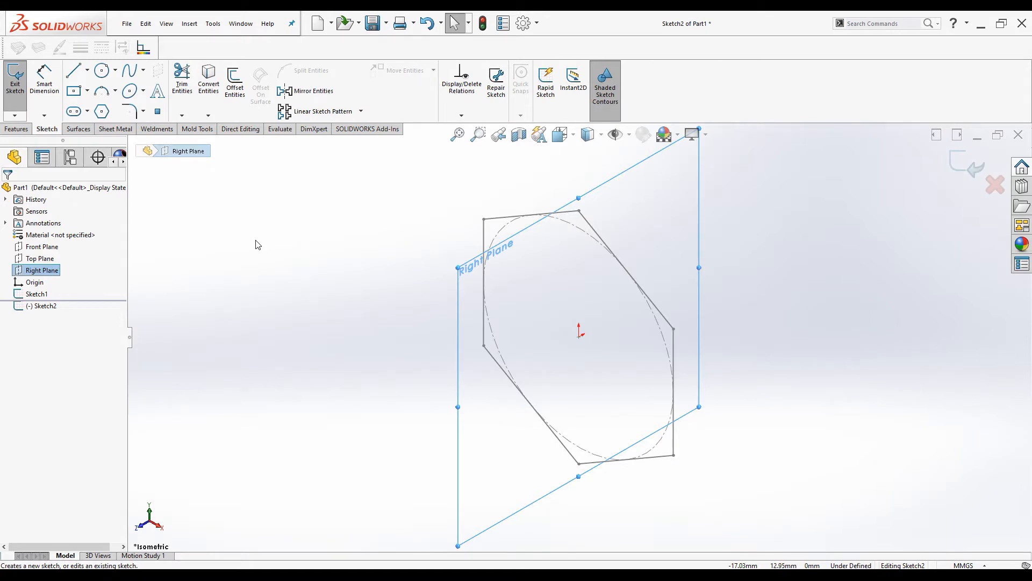
key("ctrl+8")
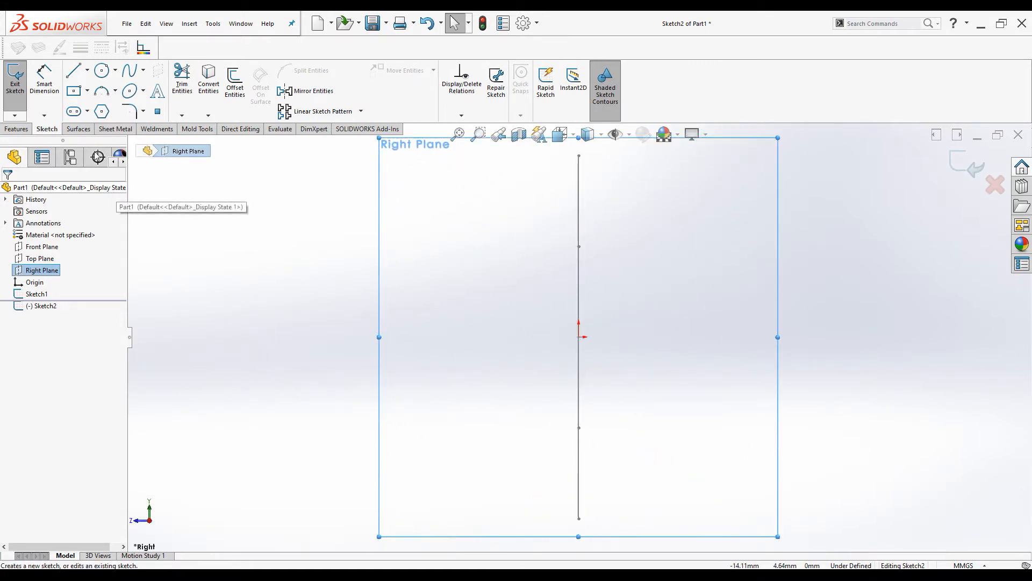
Draw a horizontal line left from the origin and a vertical line down from its end
left_click(74, 69)
left_click(580, 338)
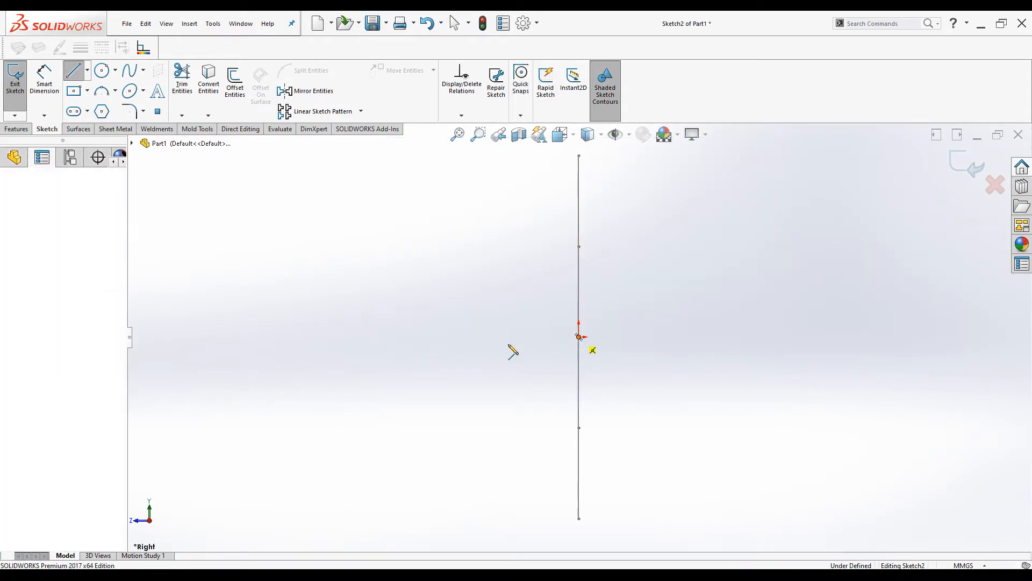
left_click(199, 337)
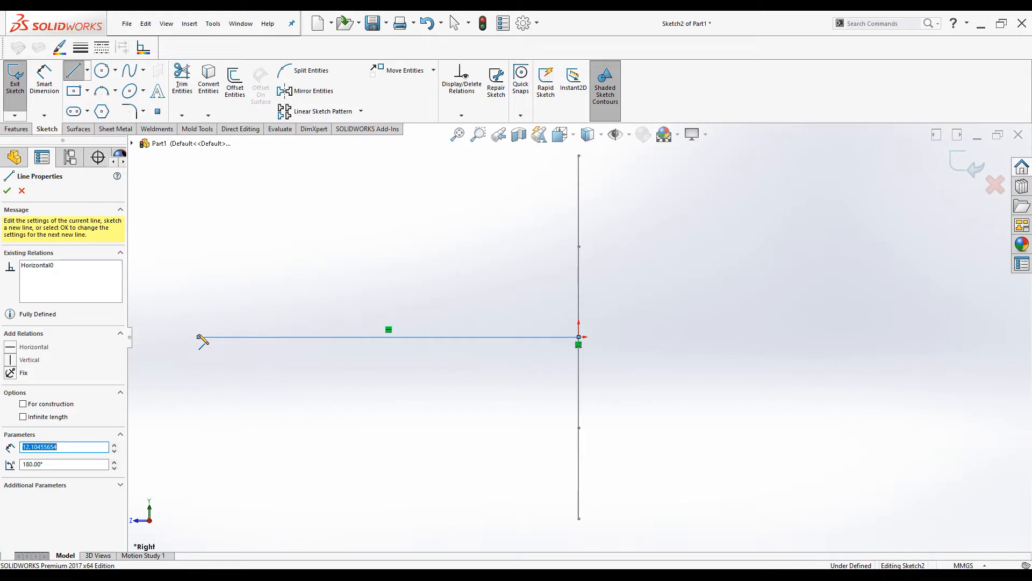
left_click(199, 459)
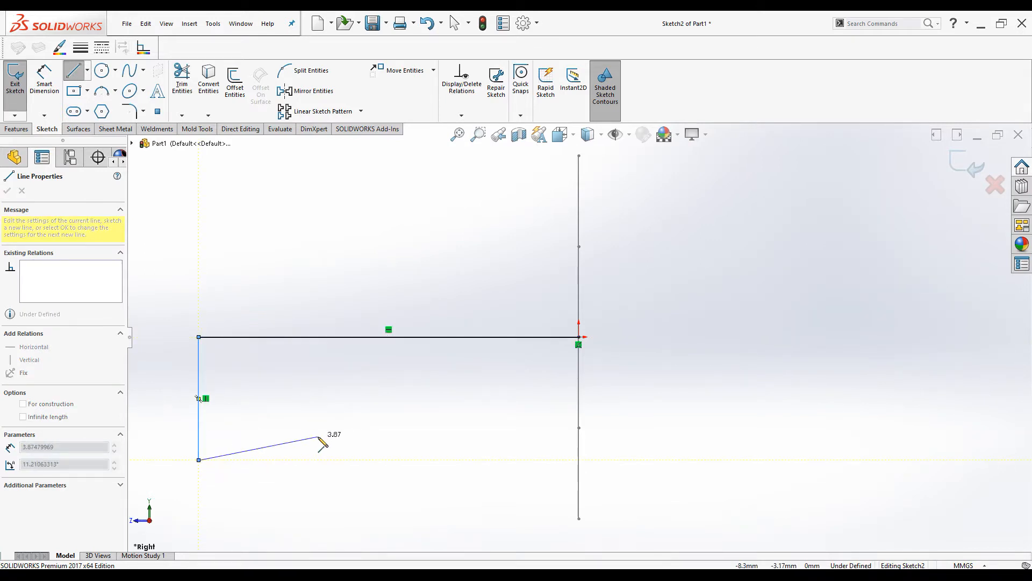
key("Escape")
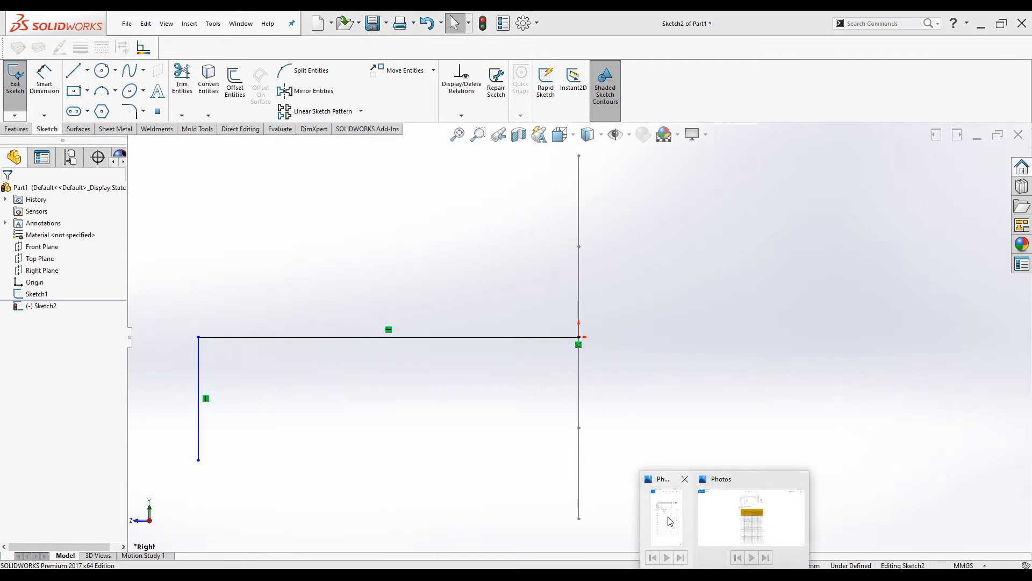
left_click(670, 520)
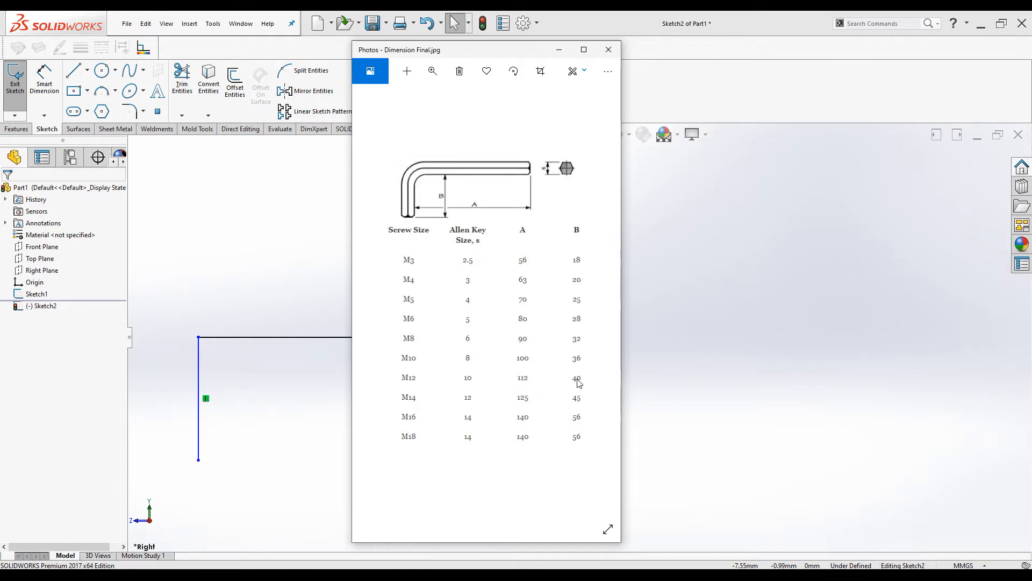
left_click(559, 50)
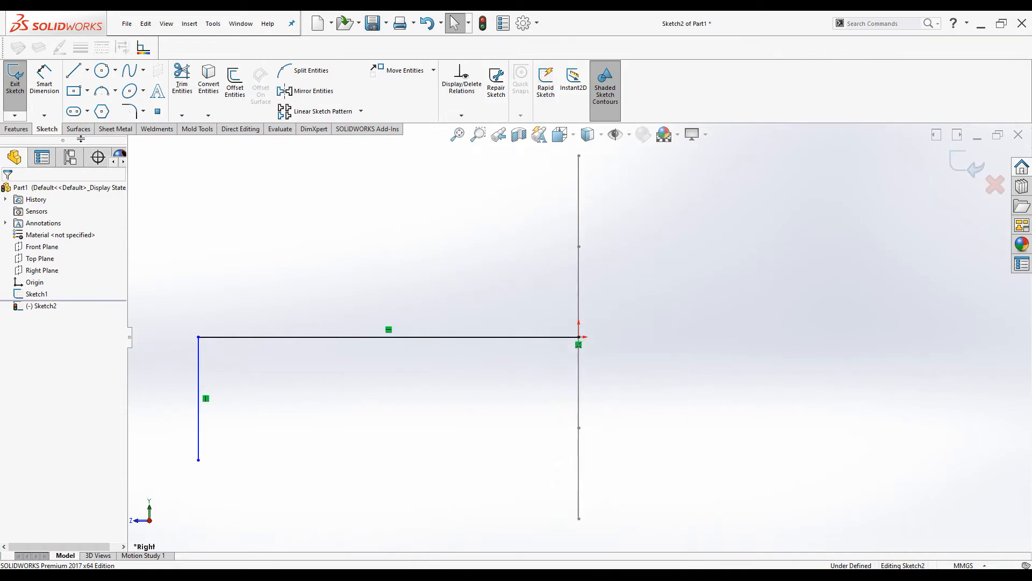
Dimension the horizontal line at 97 mm and the vertical leg at 45 mm, checking the reference table
left_click(44, 80)
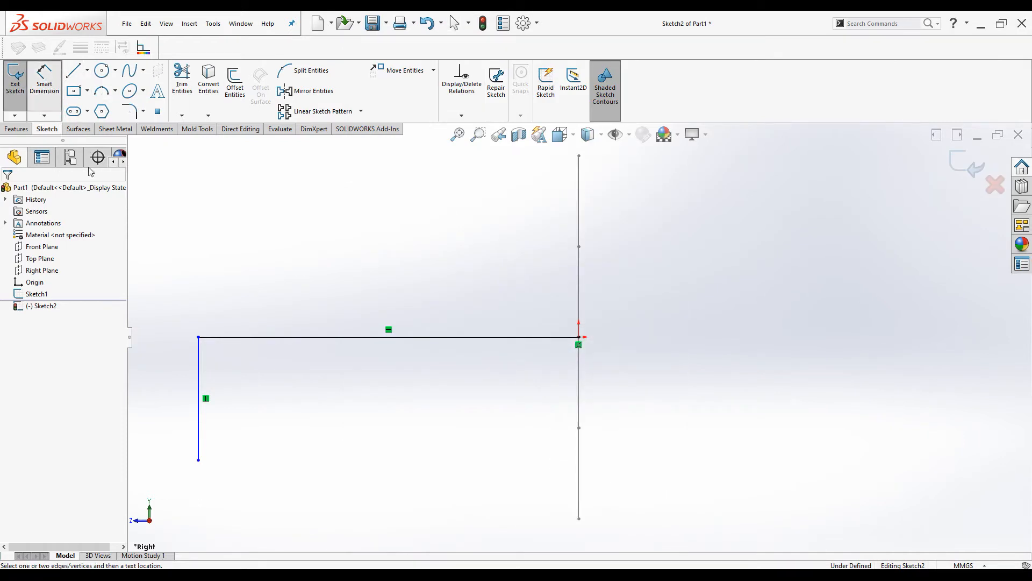
left_click(260, 338)
left_click(376, 290)
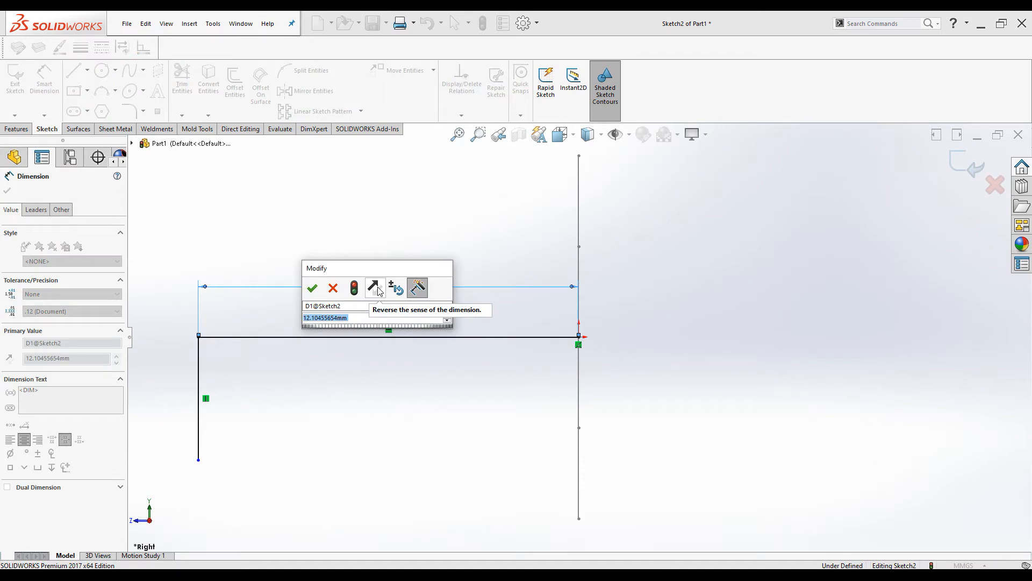
type("97")
key("Return")
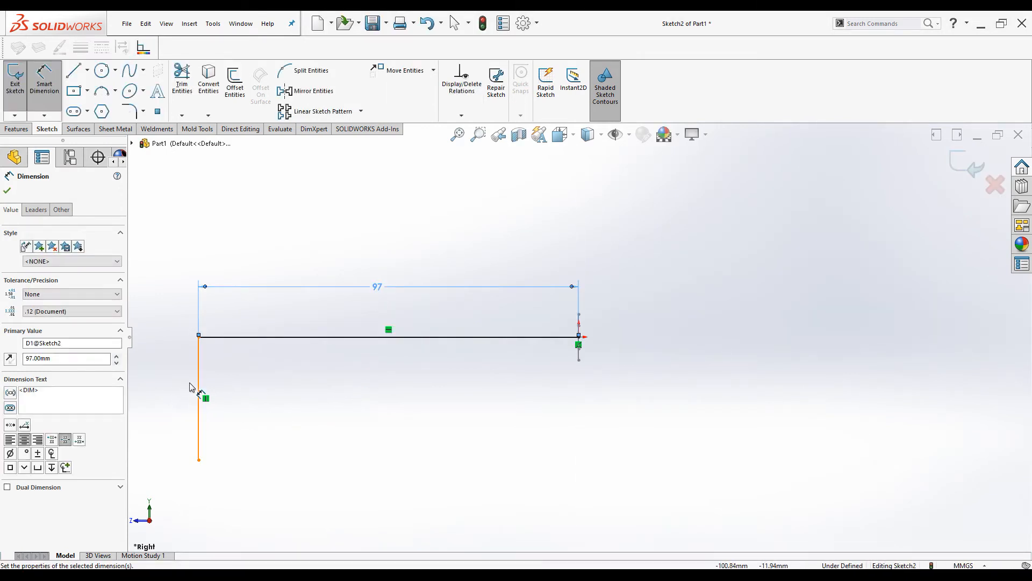
left_click(197, 384)
left_click(167, 396)
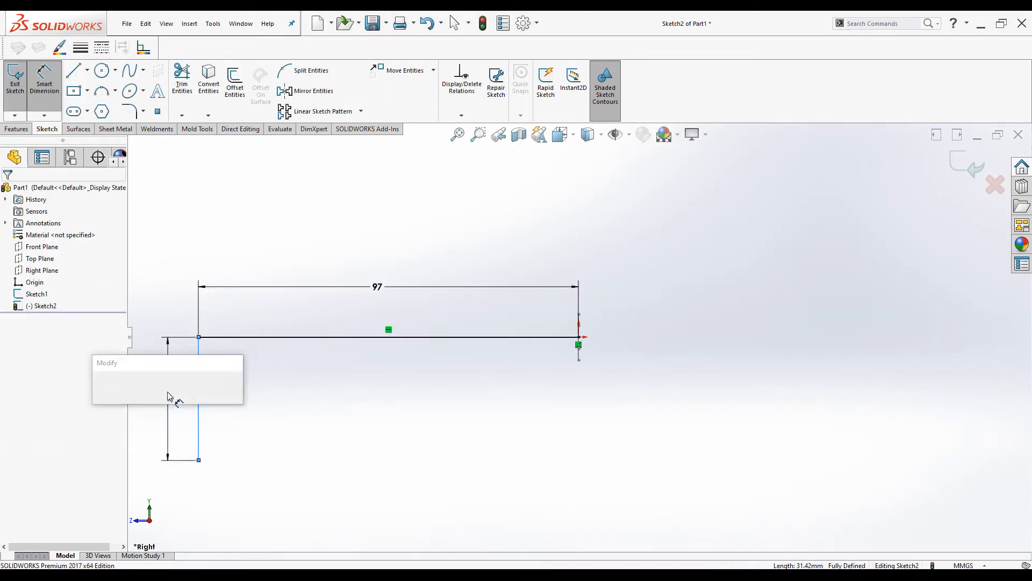
type("45")
key("Return")
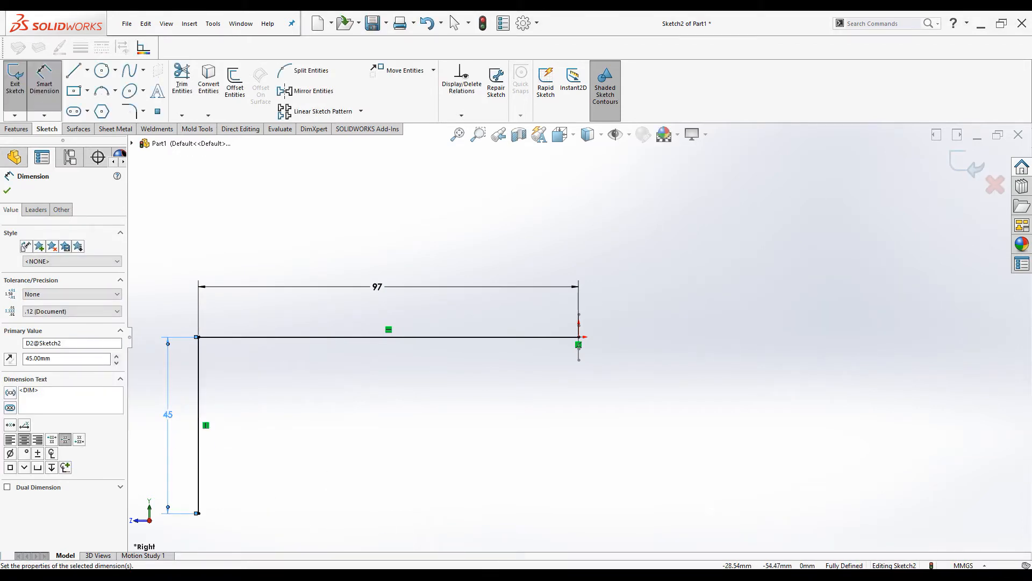
left_click(670, 524)
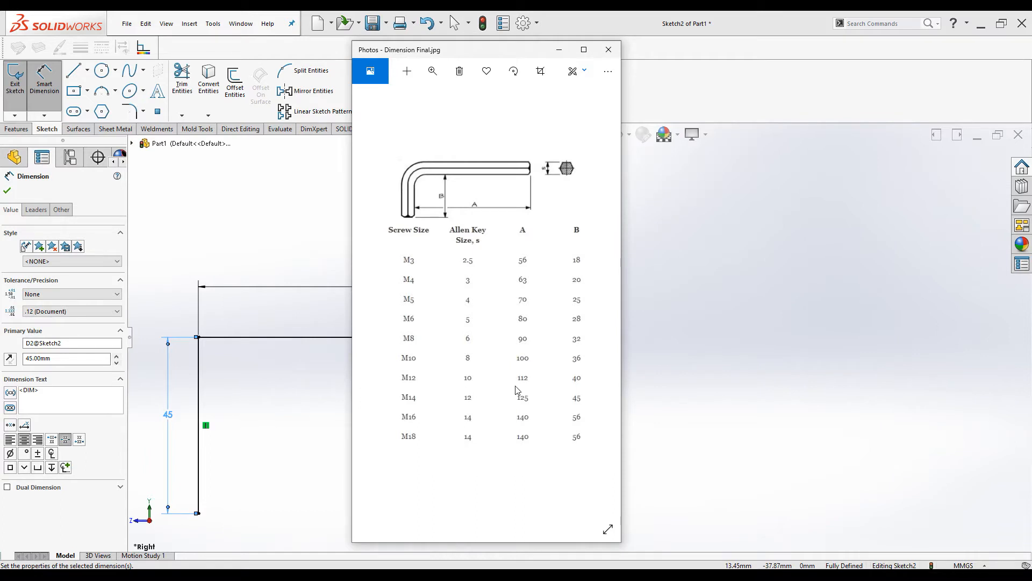
left_click(559, 49)
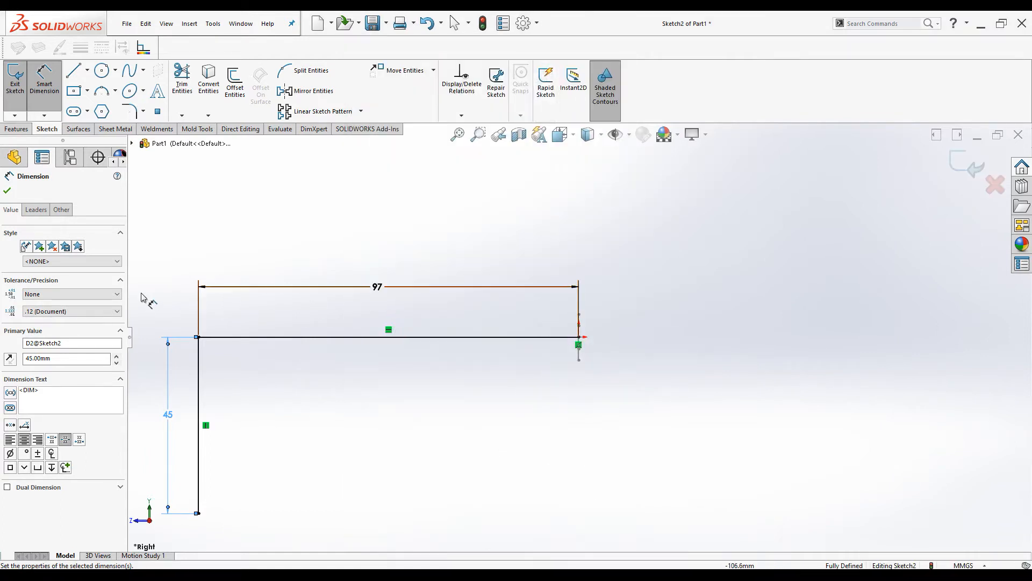
left_click(6, 189)
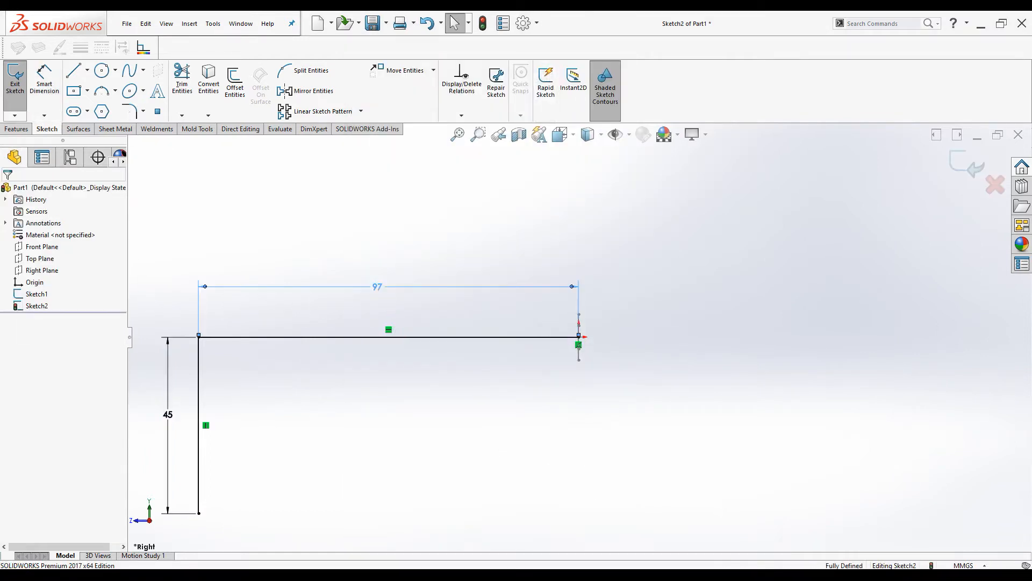
Change the horizontal line's length to 117 mm and exit the sketch
left_click(377, 289)
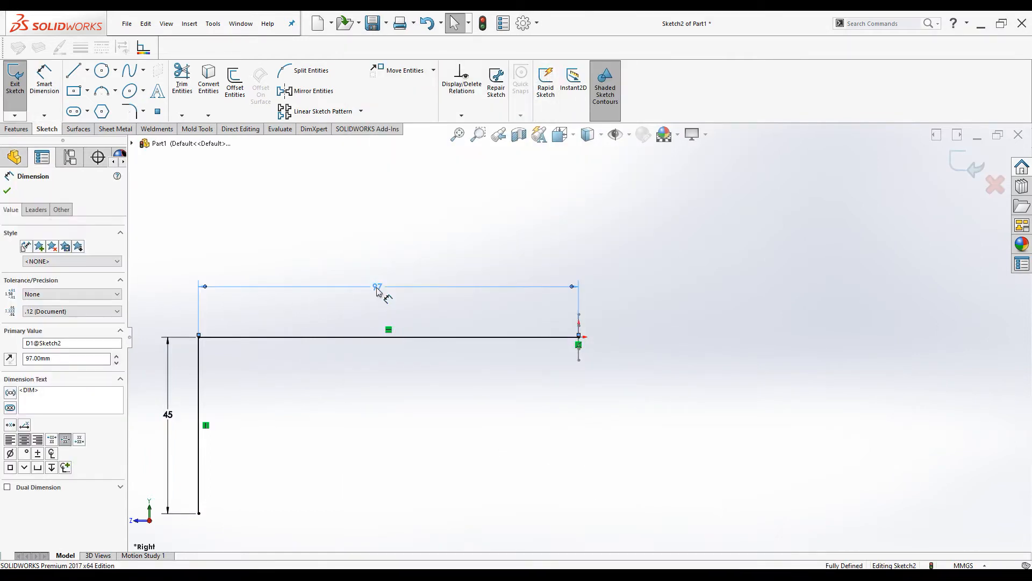
double_click(52, 359)
type("117")
key("Return")
left_click(7, 190)
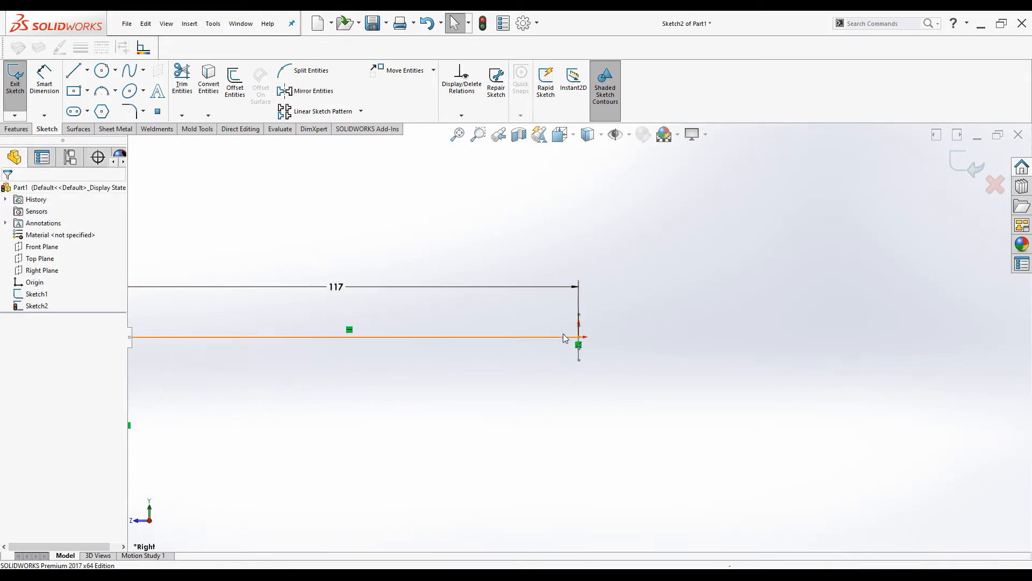
scroll(569, 341, "up", 3)
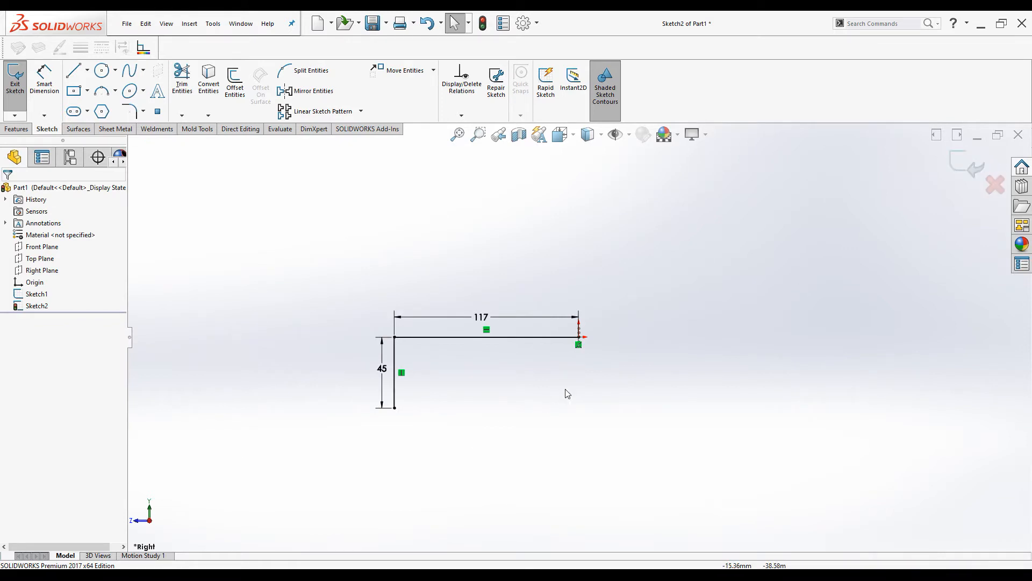
left_click(965, 164)
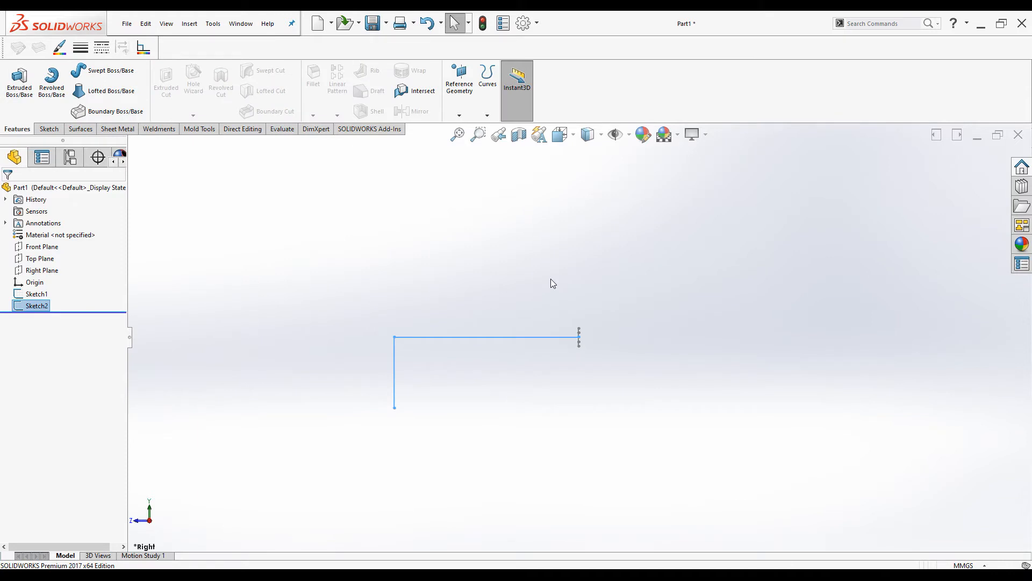
Start a Swept Boss/Base with the hexagon as profile and the L-shaped line as path
key("ctrl+7")
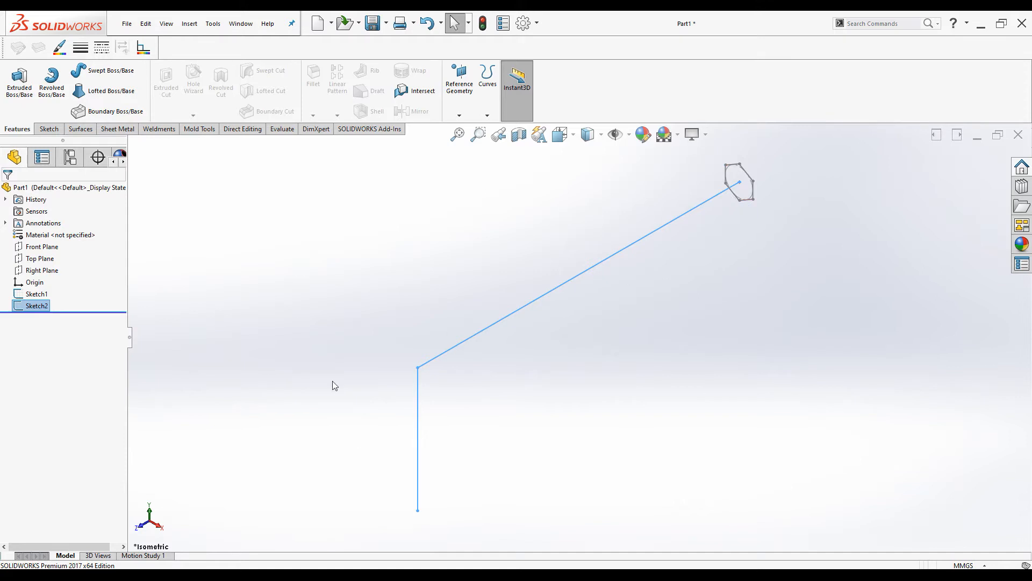
left_click(296, 312)
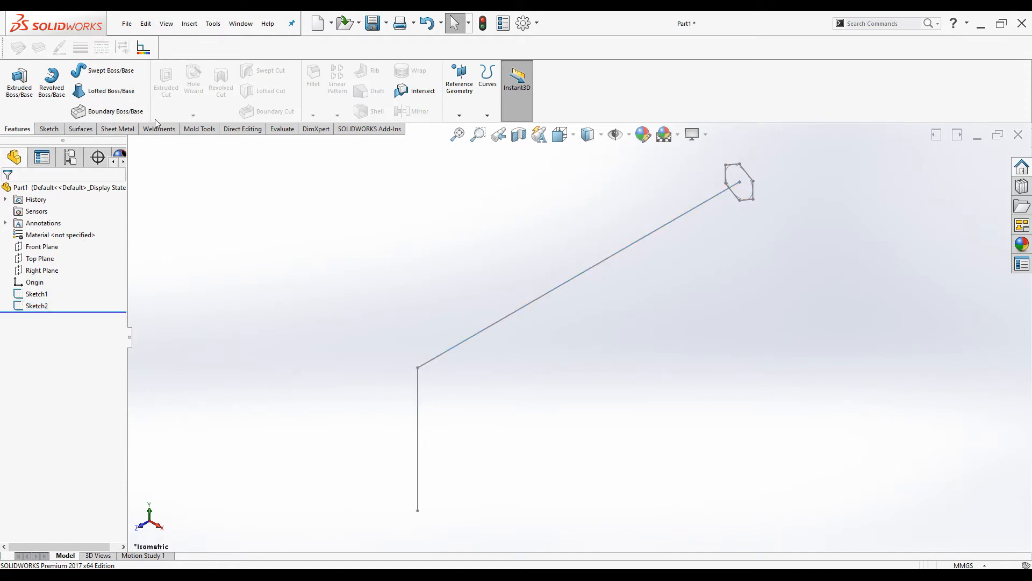
left_click(99, 74)
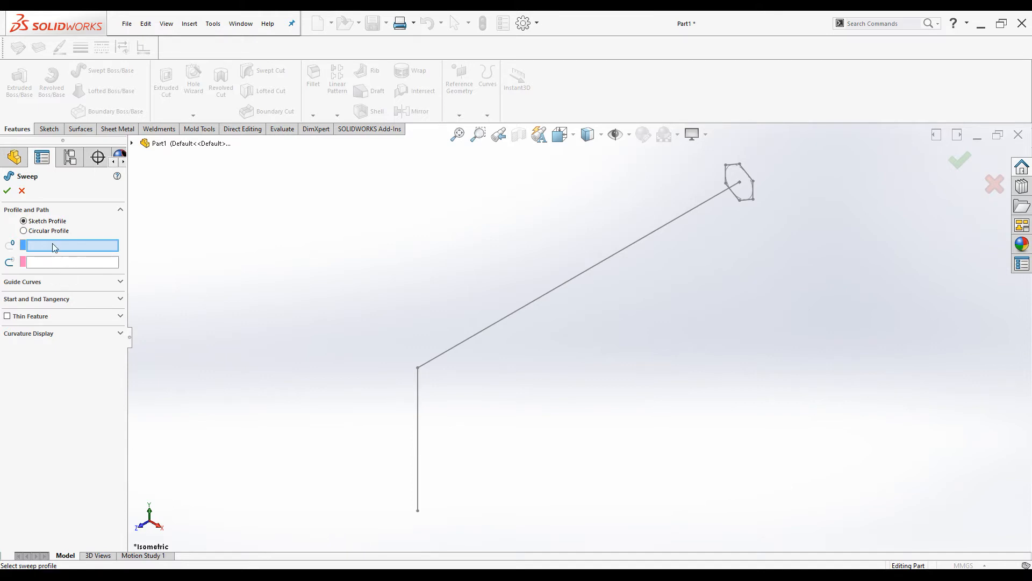
left_click(734, 166)
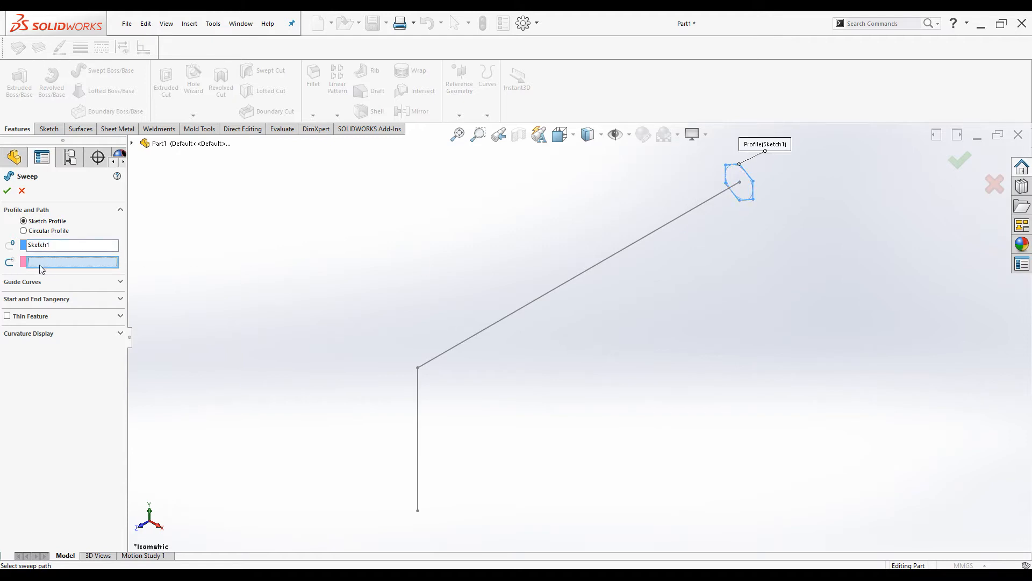
left_click(434, 357)
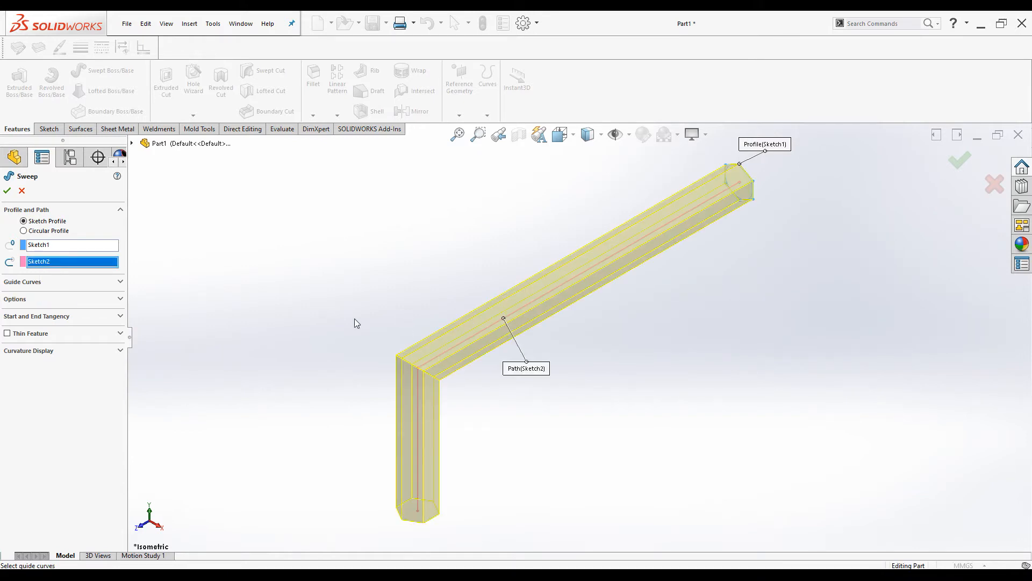
Cancel the sweep and reopen Sketch2 for editing in a view normal to its plane
left_click(22, 190)
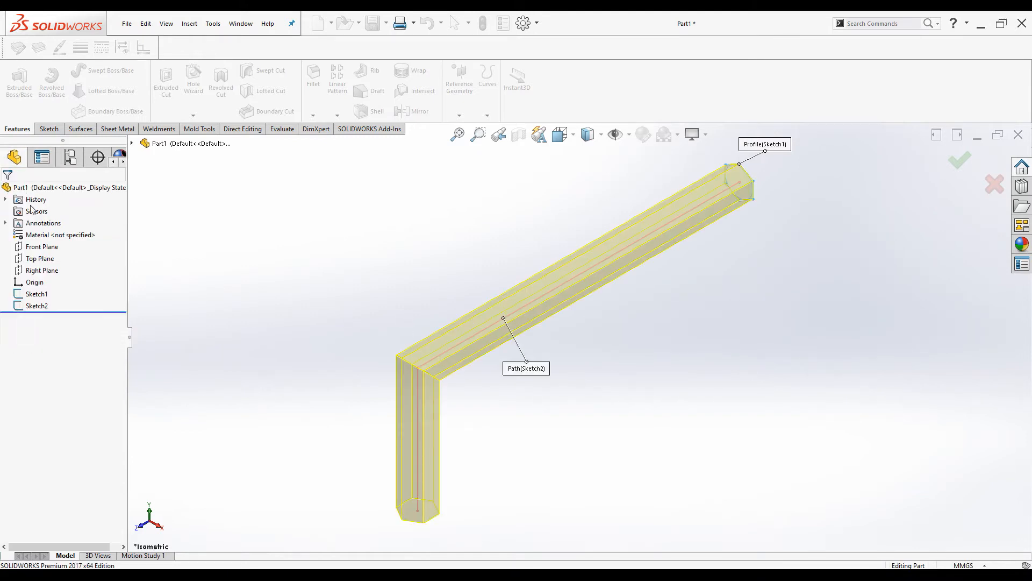
left_click(38, 305)
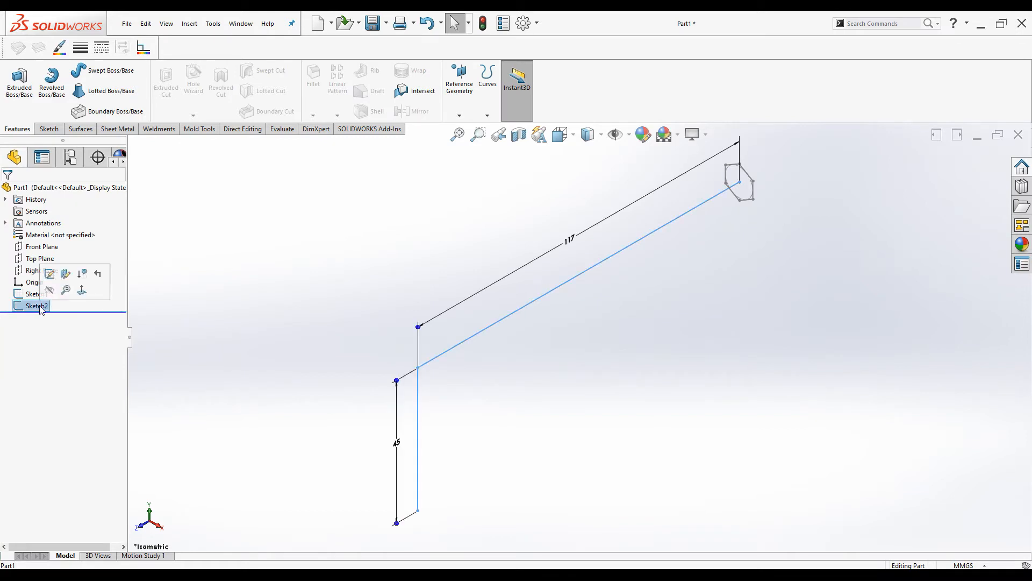
left_click(50, 275)
key("ctrl+8")
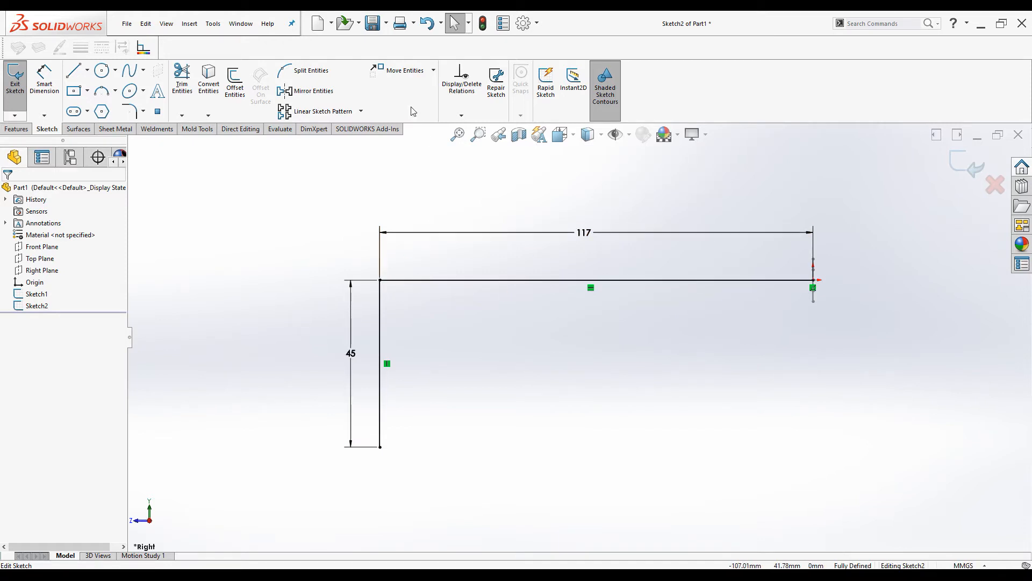
left_click(128, 110)
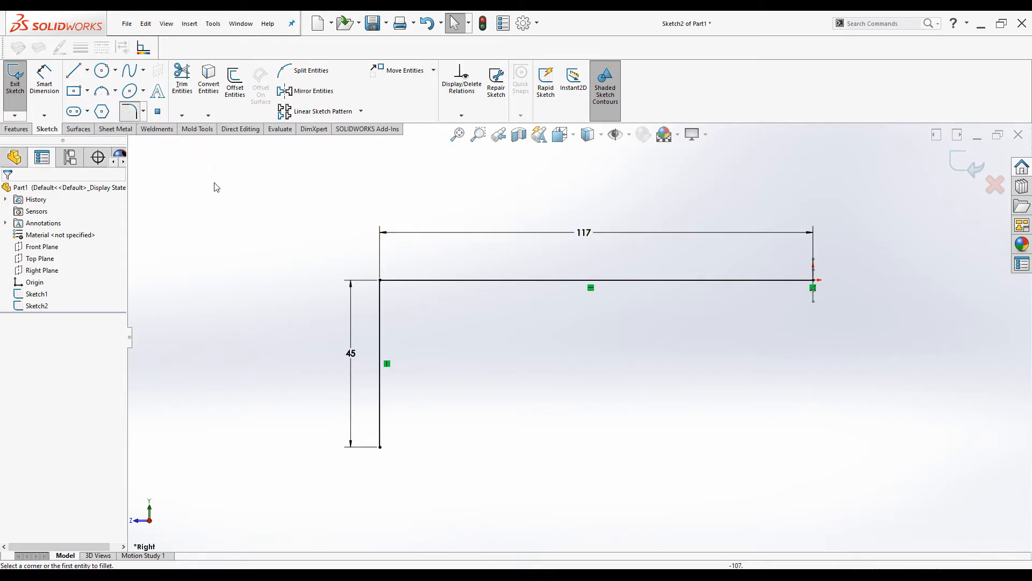
Round the L path's corner with a dimensioned 10 mm fillet and exit the sketch
left_click(387, 286)
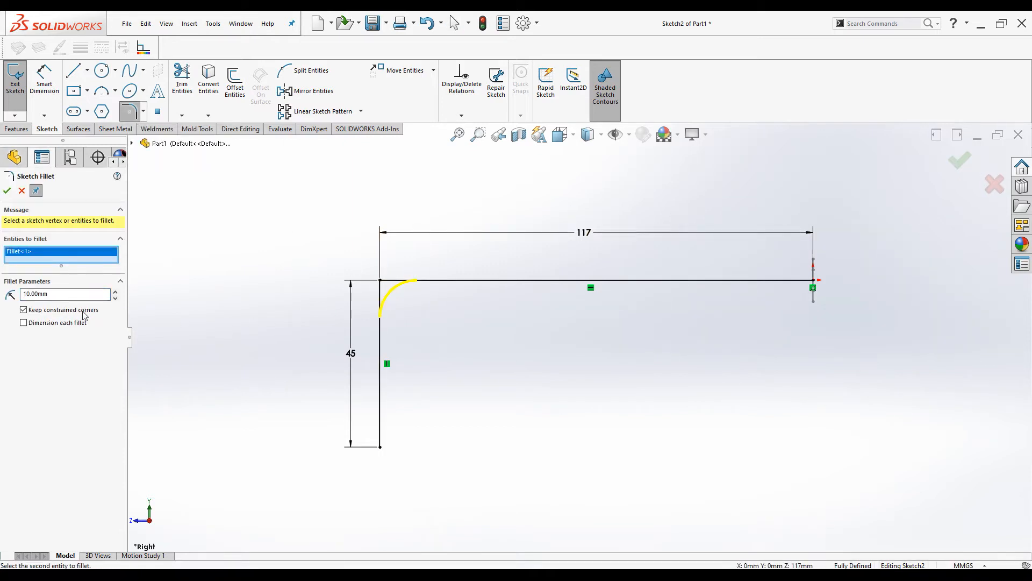
left_click(24, 323)
left_click(7, 190)
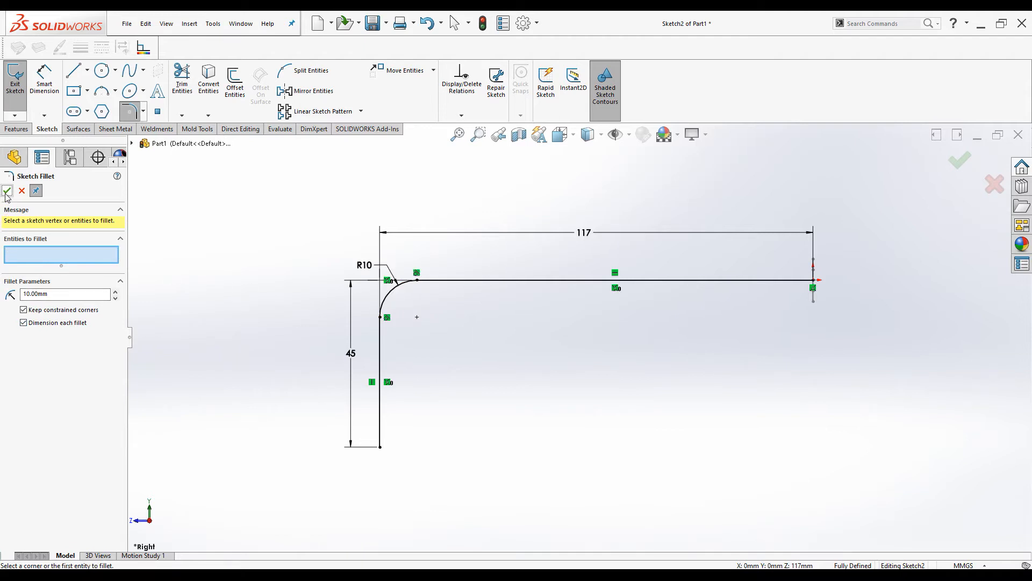
key("Escape")
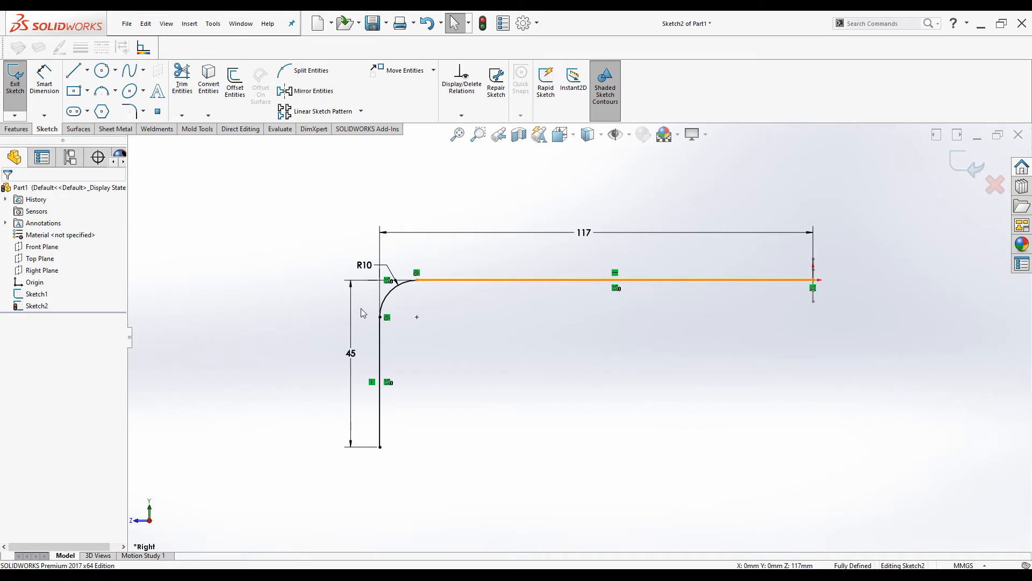
left_click(966, 165)
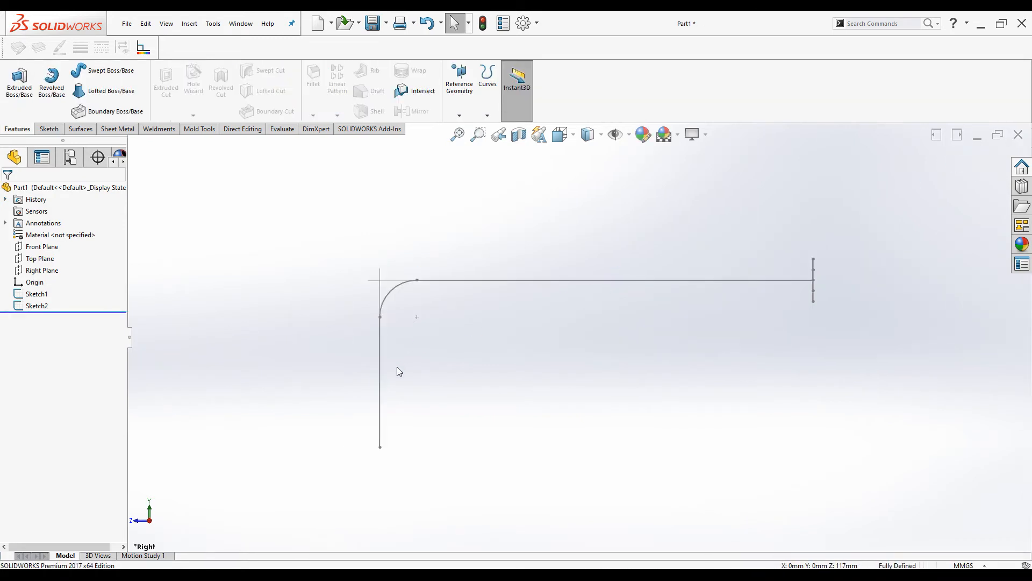
Start a sweep with the hexagon sketch as profile and the filleted L line as path
key("ctrl+7")
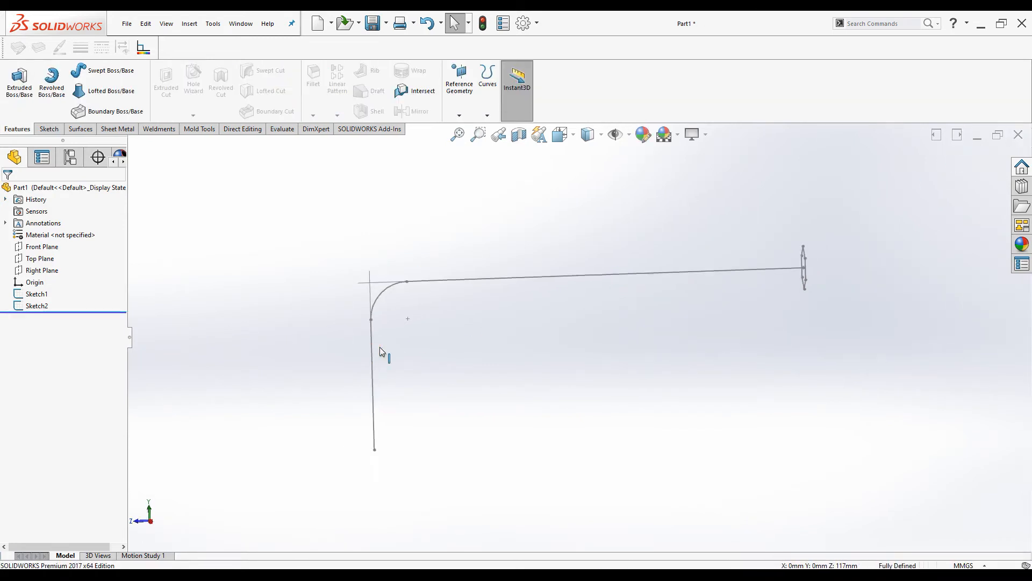
left_click(84, 73)
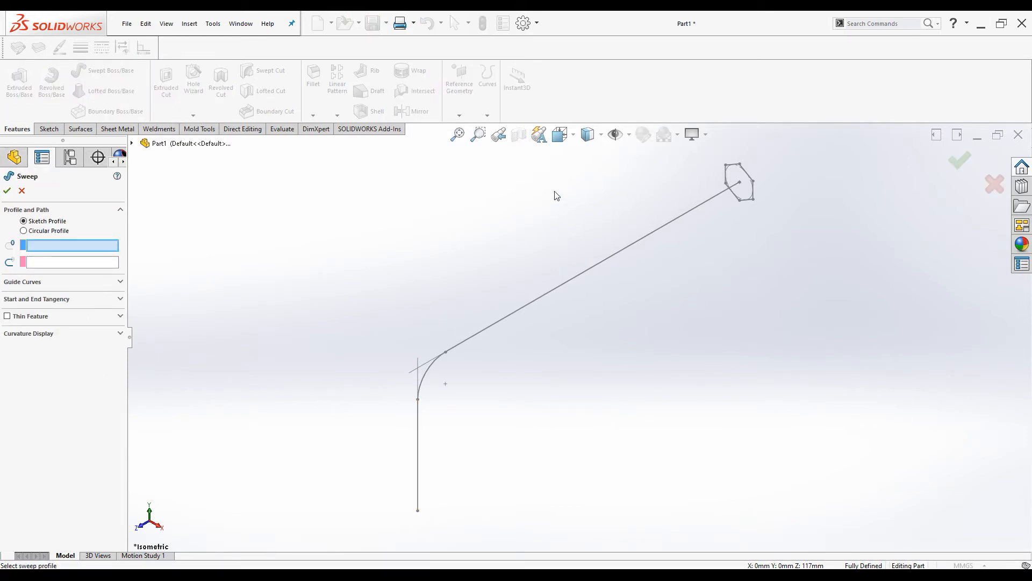
left_click(744, 175)
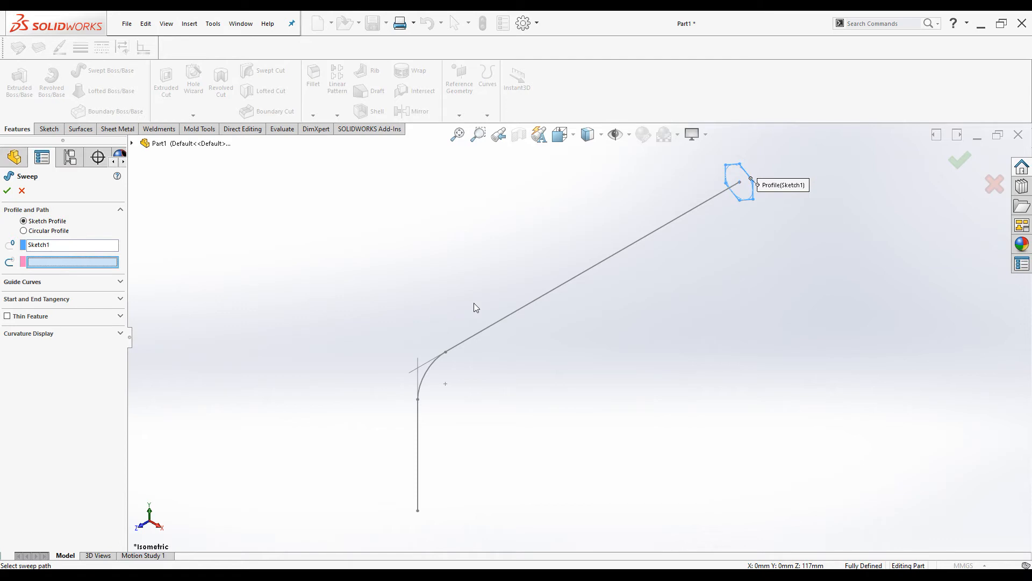
left_click(484, 331)
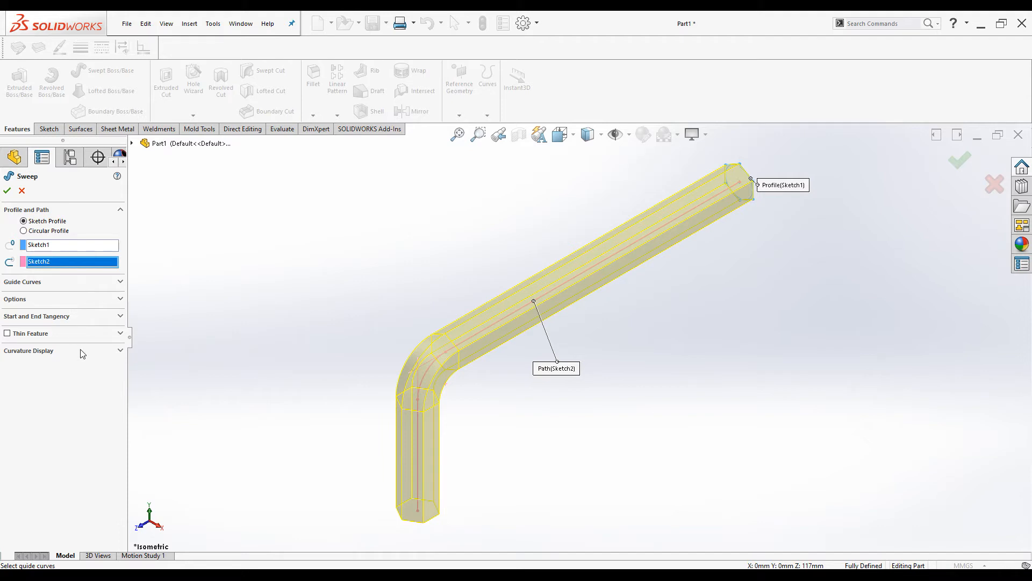
Review the guide curve, orientation, tangency, thin feature and curvature options, then create Sweep1
left_click(95, 286)
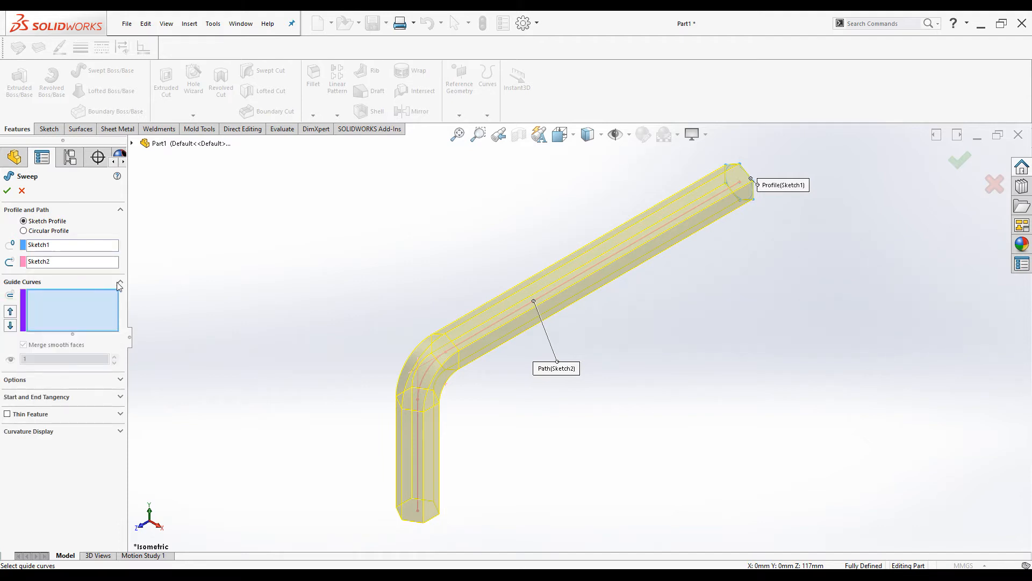
left_click(120, 281)
left_click(118, 300)
left_click(119, 300)
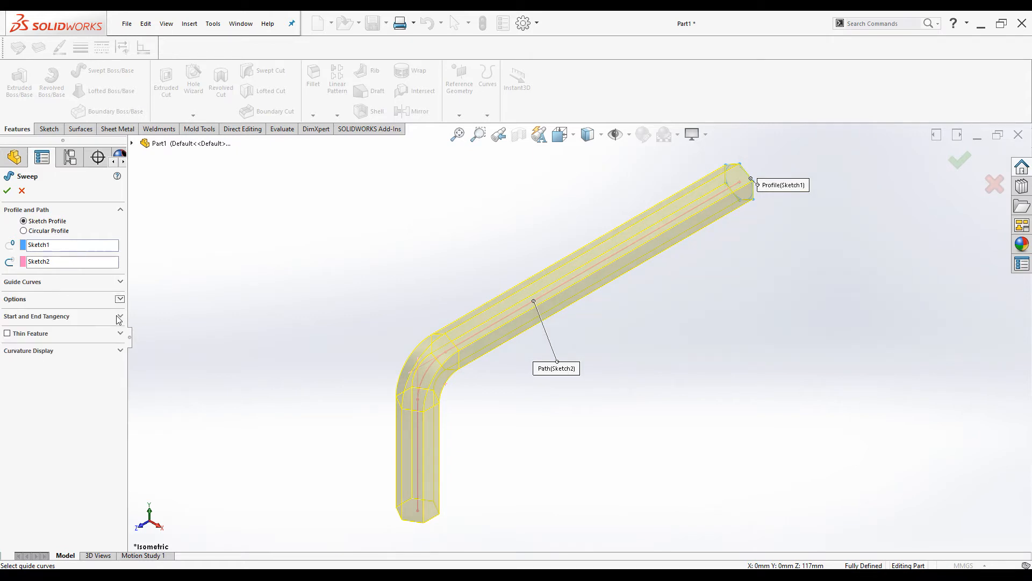
left_click(120, 317)
left_click(120, 316)
left_click(119, 334)
left_click(119, 334)
left_click(119, 351)
left_click(120, 351)
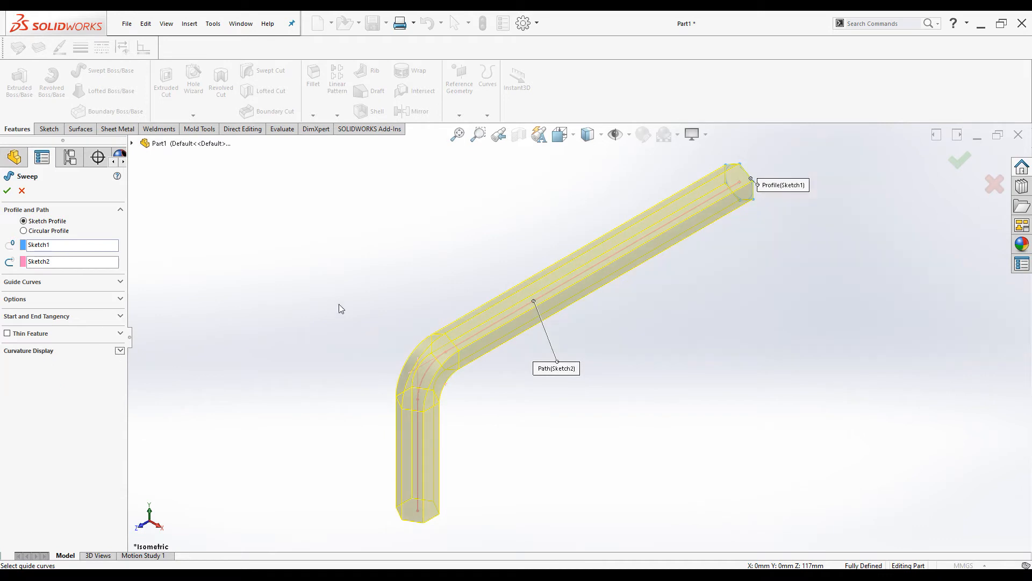
left_click(7, 191)
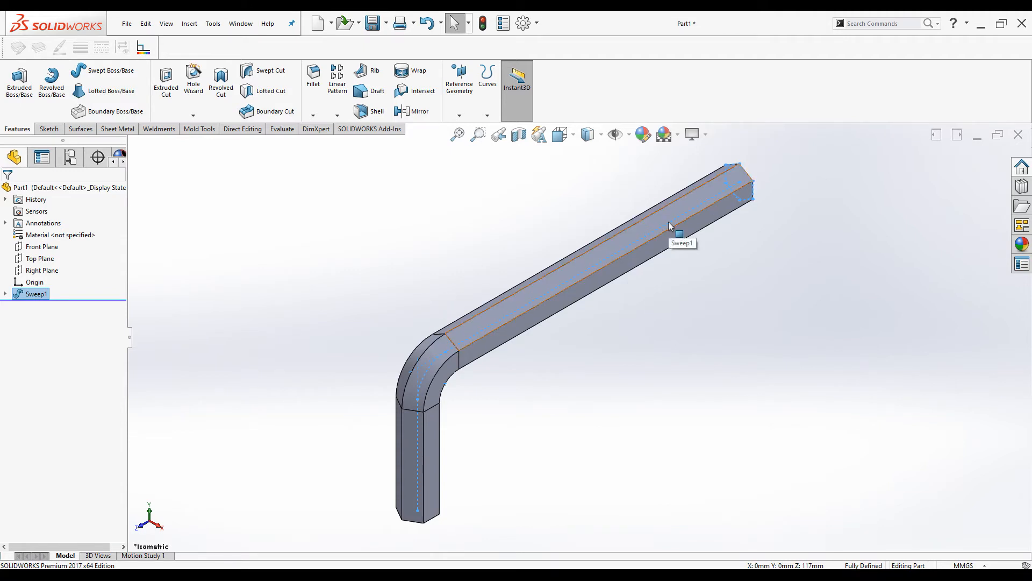
middle_click_drag(411, 500, 378, 308)
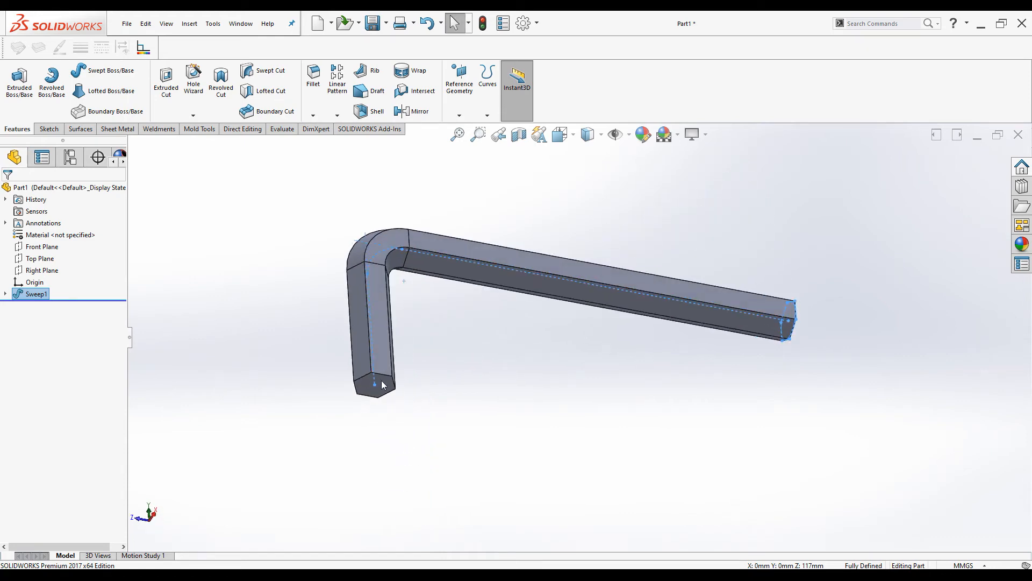
scroll(359, 392, "down", 4)
scroll(371, 398, "up", 6)
scroll(856, 294, "down", 4)
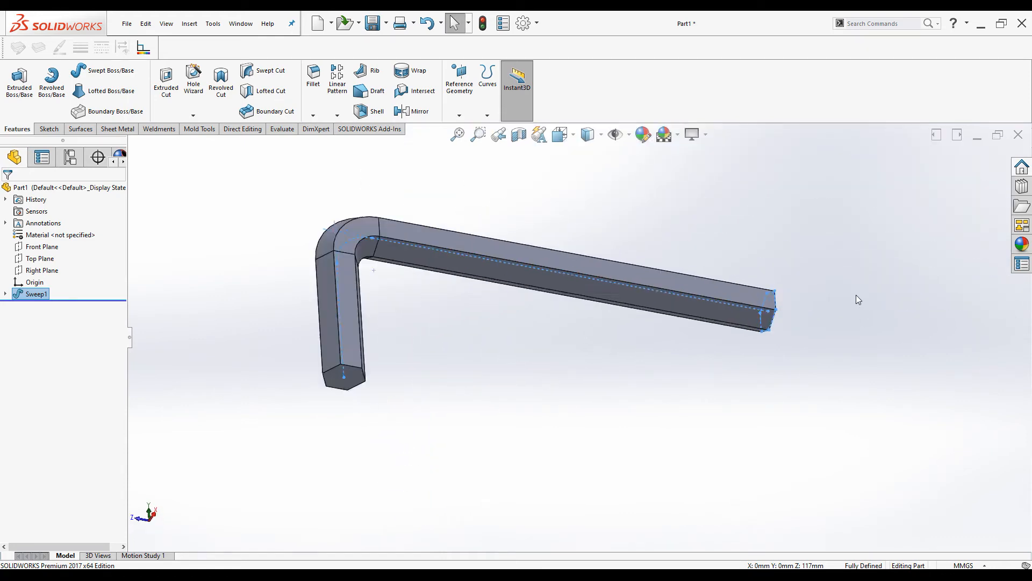
middle_click_drag(658, 317, 713, 316)
scroll(433, 414, "up", 5)
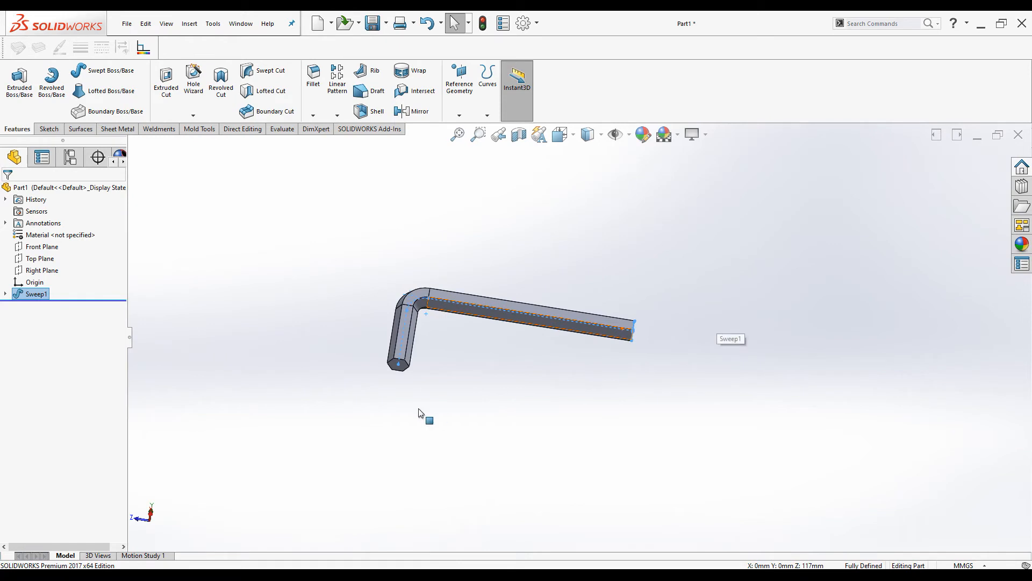
scroll(430, 371, "down", 4)
middle_click_drag(449, 333, 520, 445)
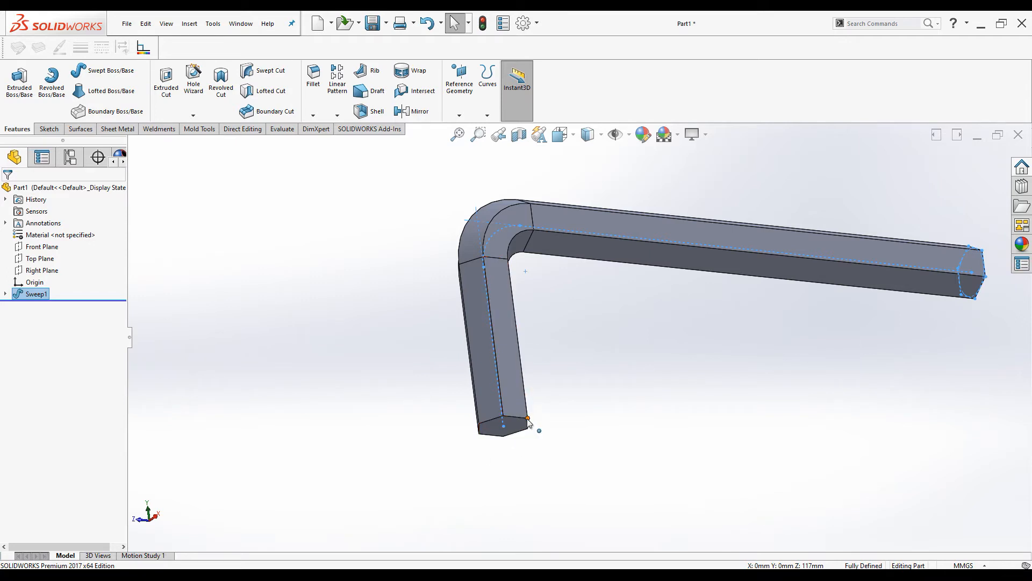
middle_click_drag(531, 423, 530, 444)
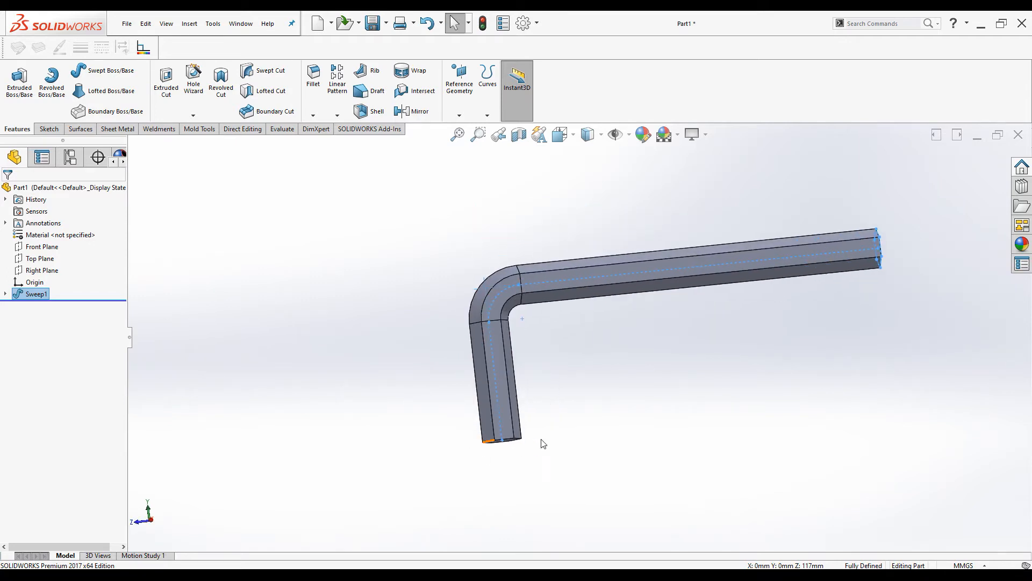
scroll(529, 440, "down", 3)
scroll(461, 376, "up", 4)
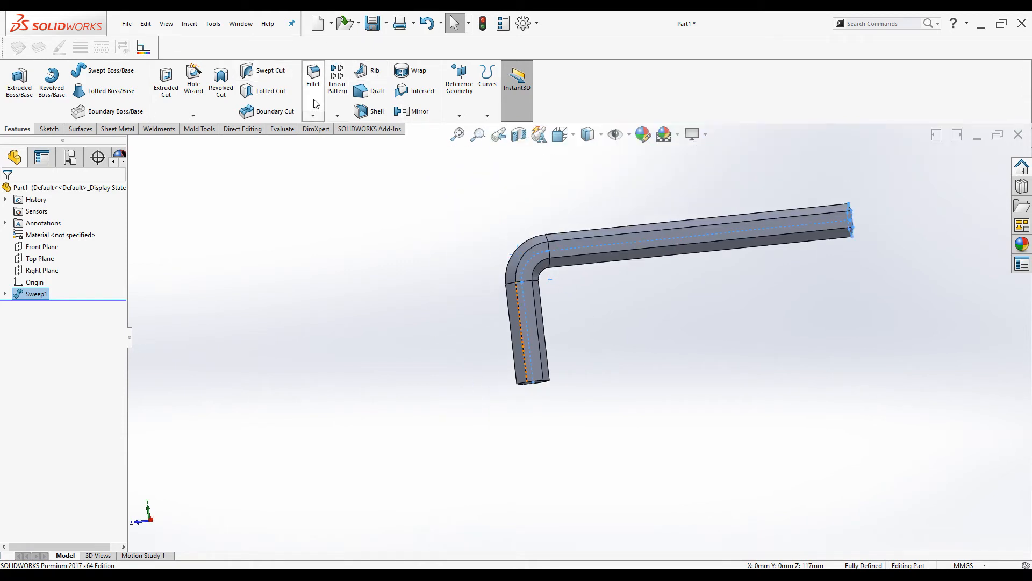
left_click(313, 115)
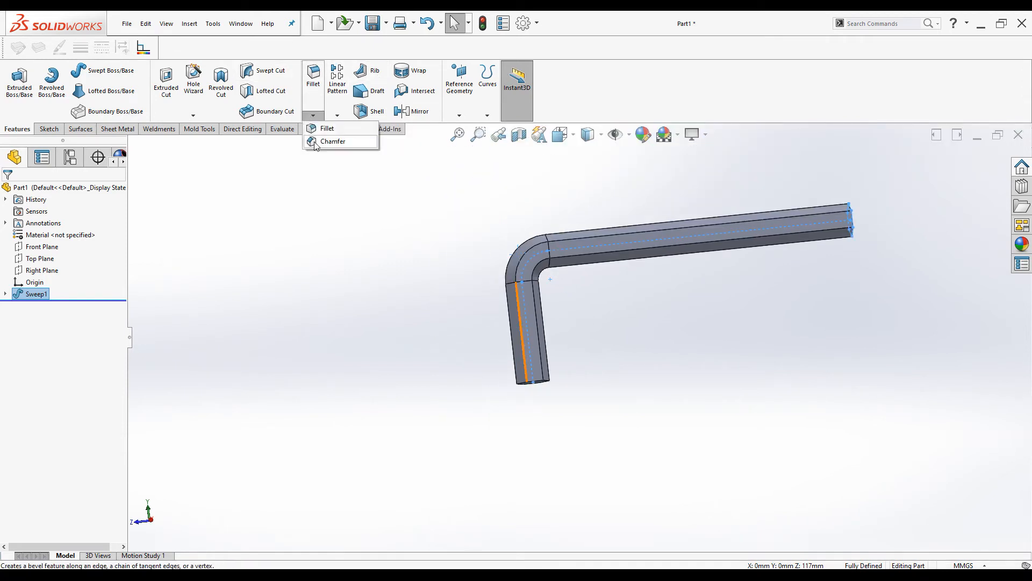
left_click(329, 141)
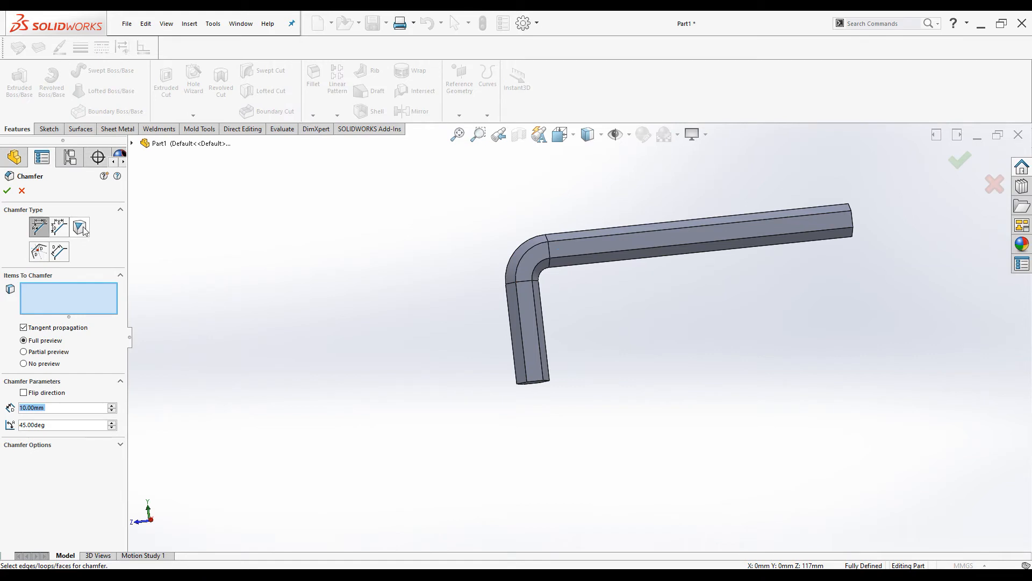
left_click(79, 227)
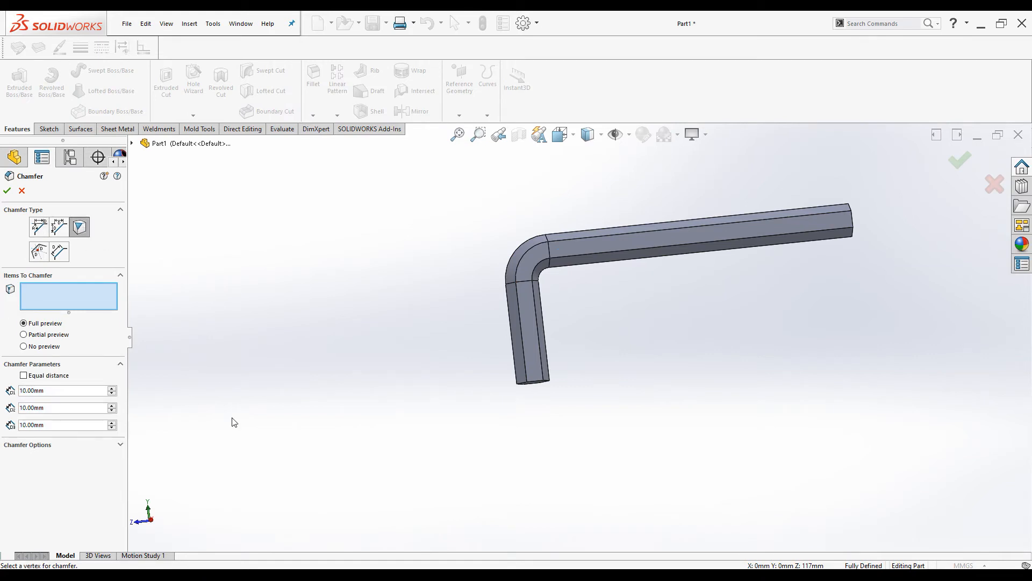
scroll(530, 390, "down", 6)
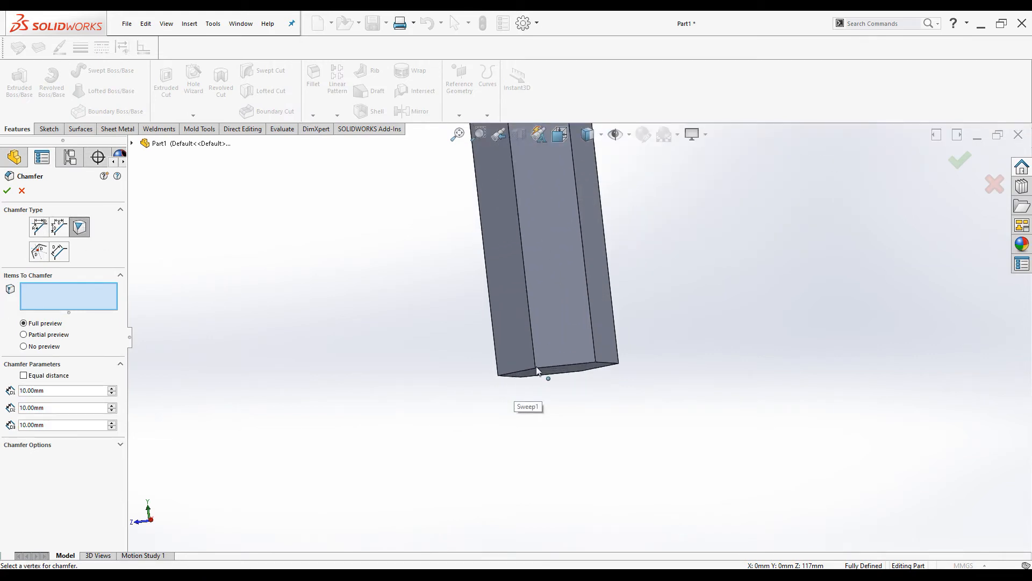
left_click(536, 369)
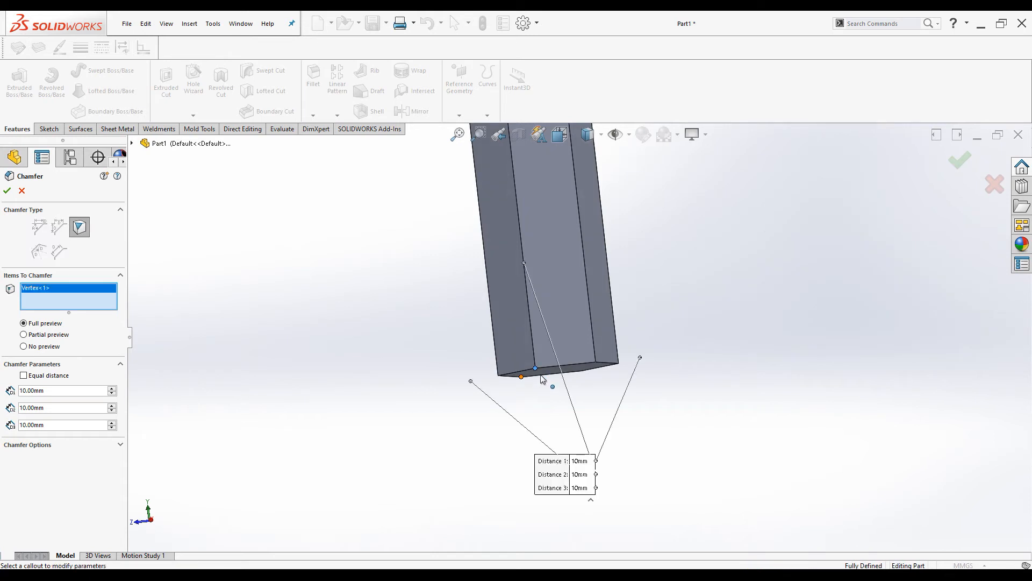
scroll(540, 376, "up", 4)
middle_click_drag(528, 369, 507, 228)
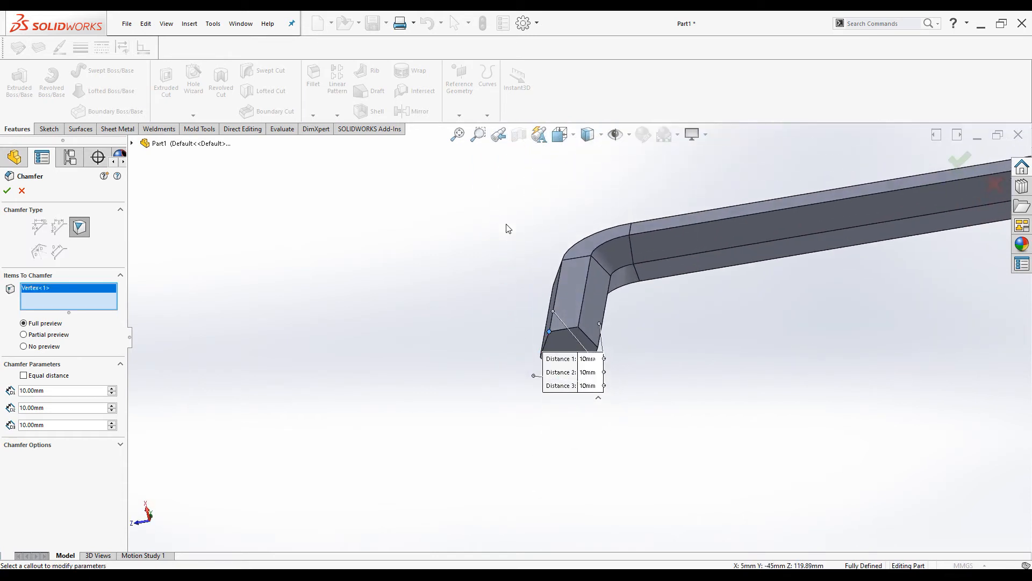
scroll(573, 322, "down", 2)
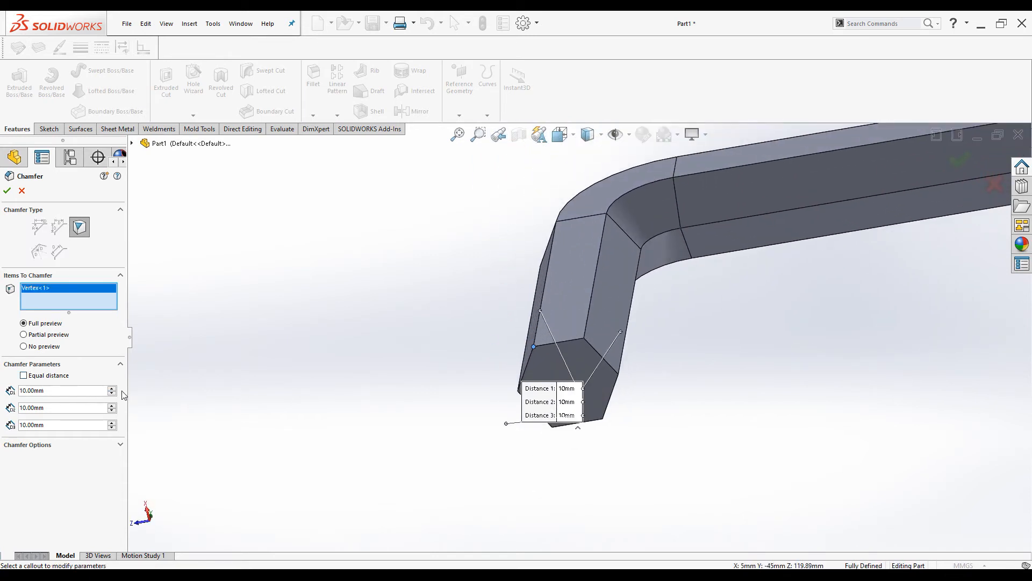
left_click_drag(69, 391, 2, 397)
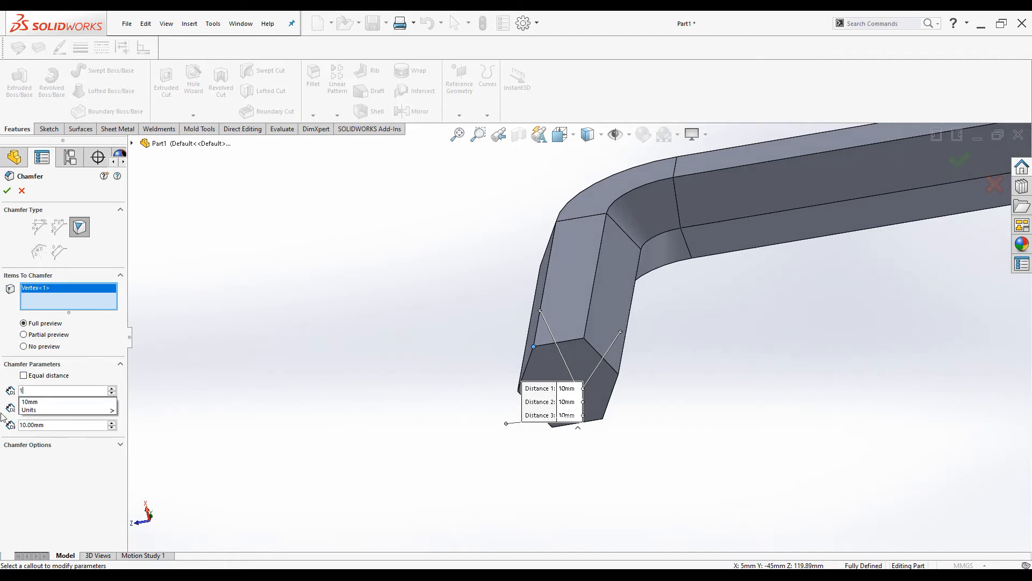
type("1")
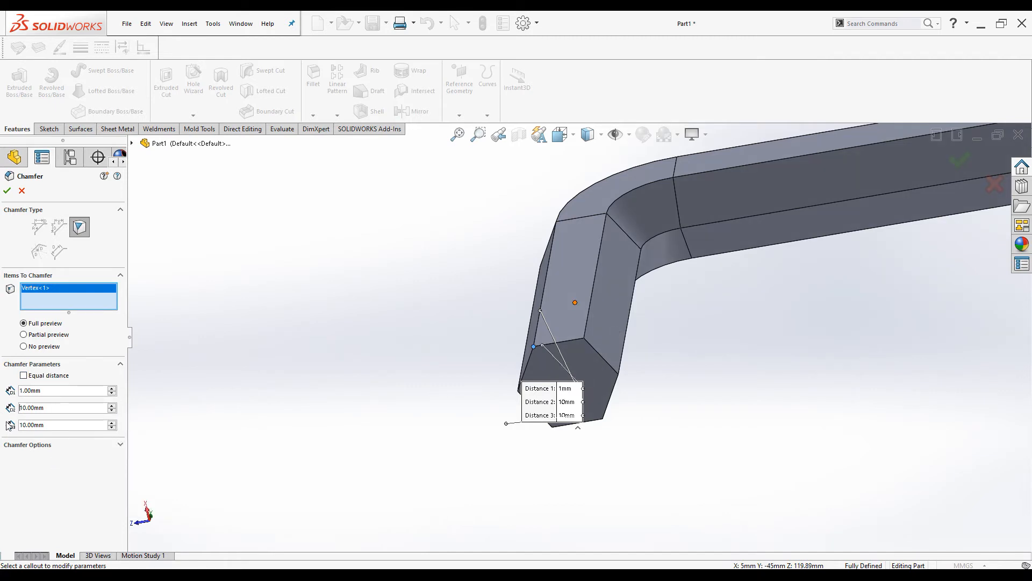
key("Tab")
type("1")
key("Tab")
left_click(44, 425)
type("1")
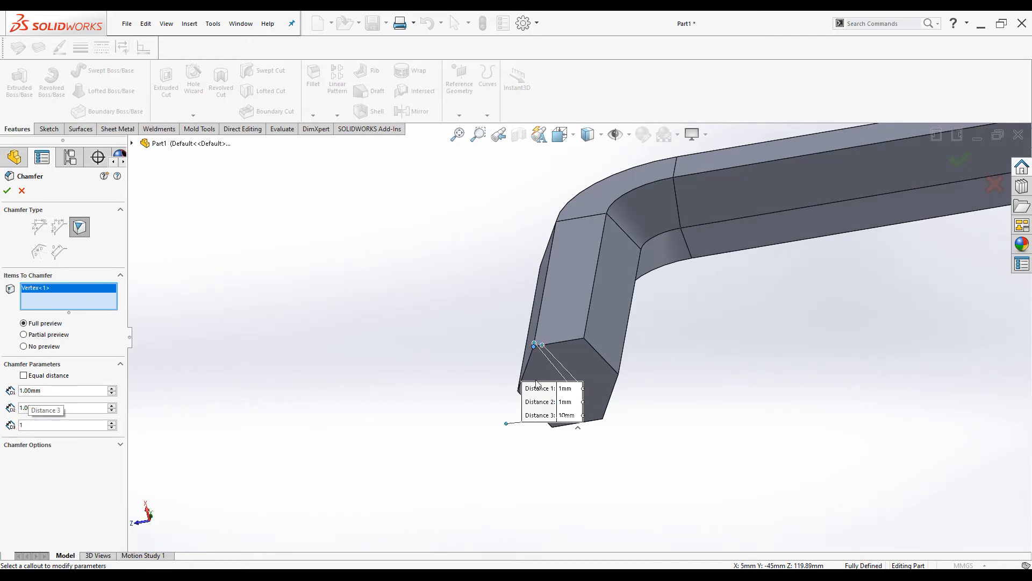
scroll(537, 389, "down", 5)
scroll(562, 324, "up", 4)
middle_click_drag(548, 406, 572, 292)
scroll(765, 308, "down", 3)
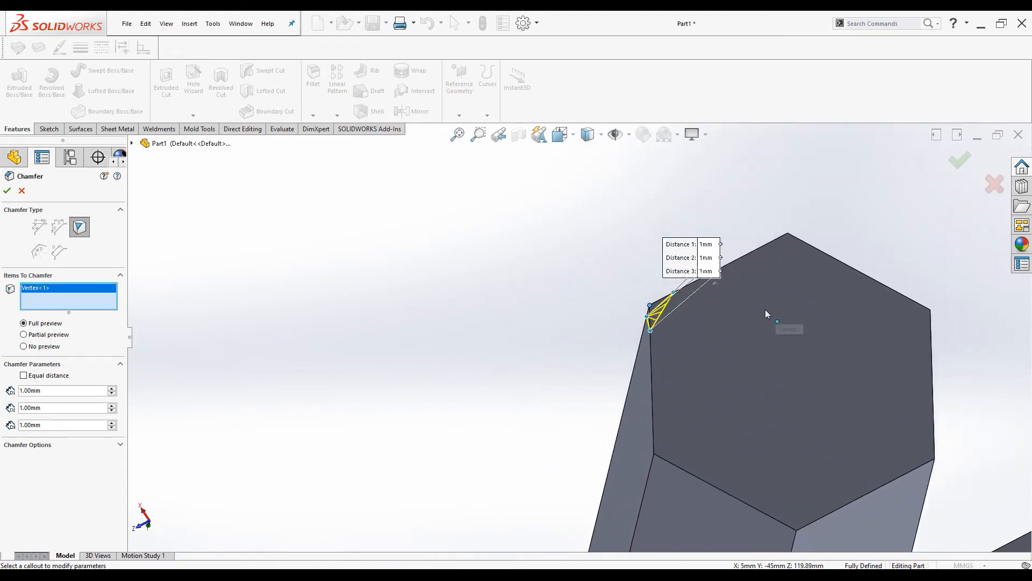
scroll(564, 329, "down", 5)
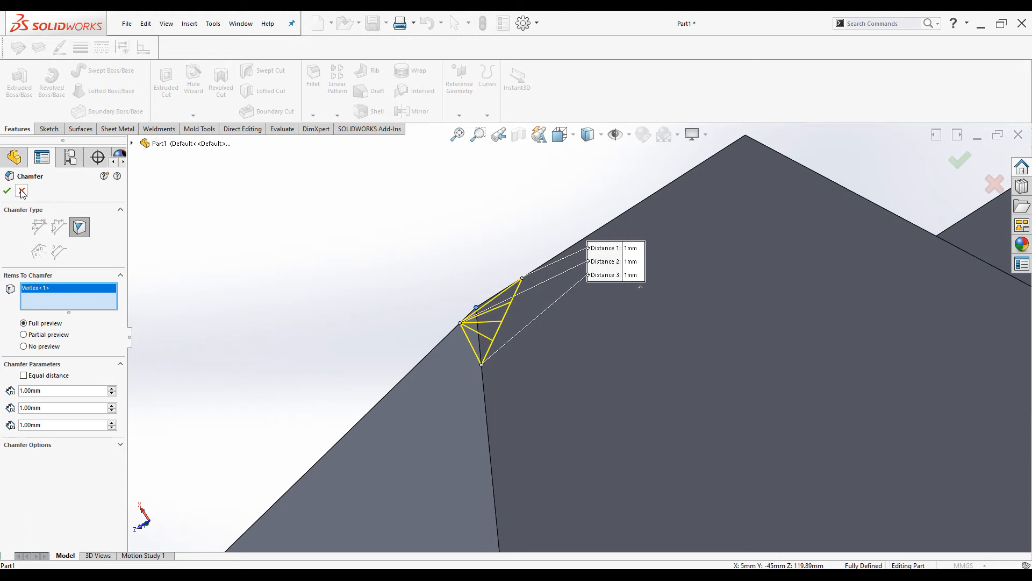
left_click(21, 191)
scroll(321, 292, "up", 5)
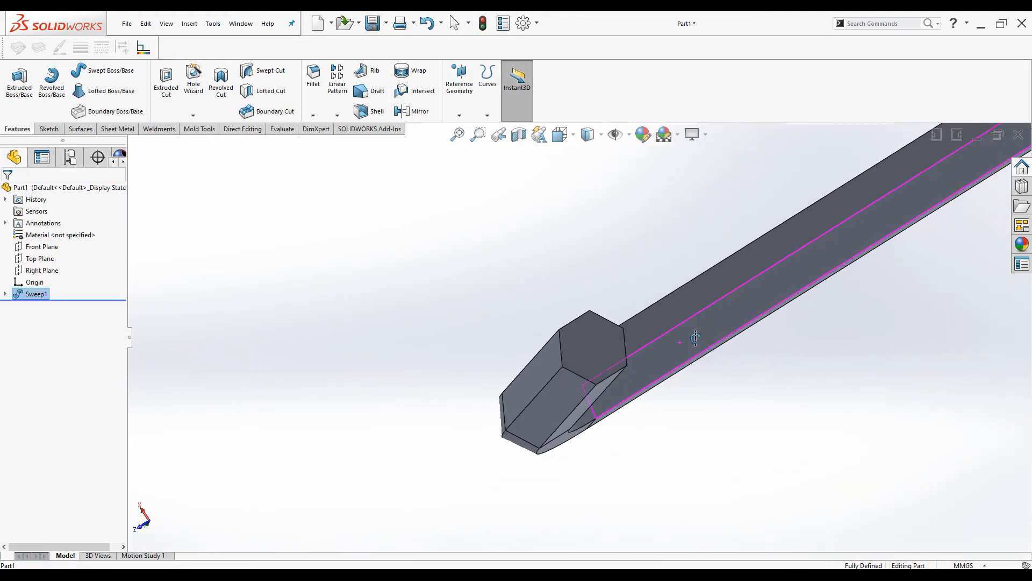
Orbit to view the whole L-shaped key and start a new sketch on the Right Plane
middle_click_drag(696, 337, 612, 275)
scroll(503, 232, "up", 5)
scroll(455, 306, "down", 6)
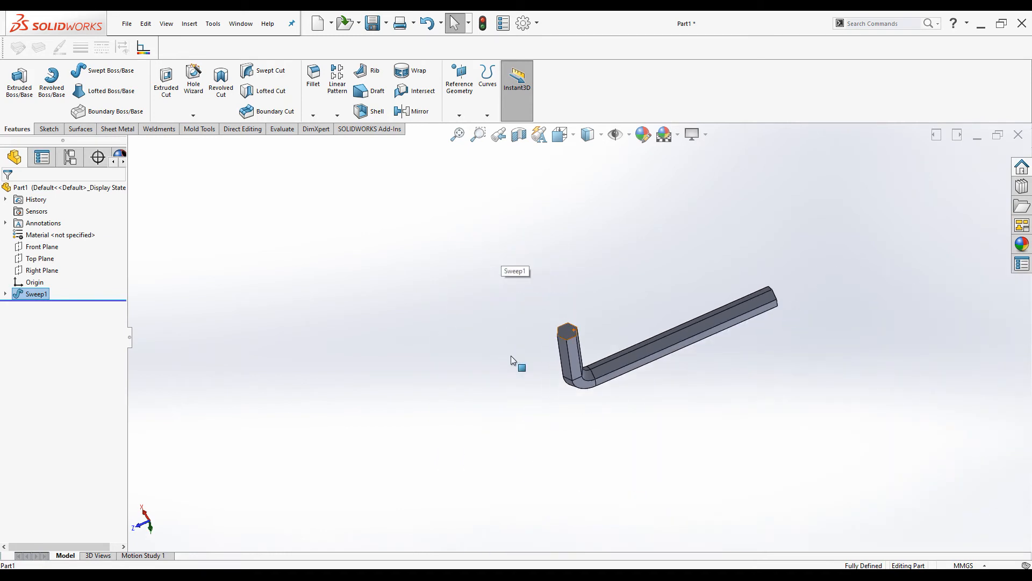
scroll(567, 326, "down", 4)
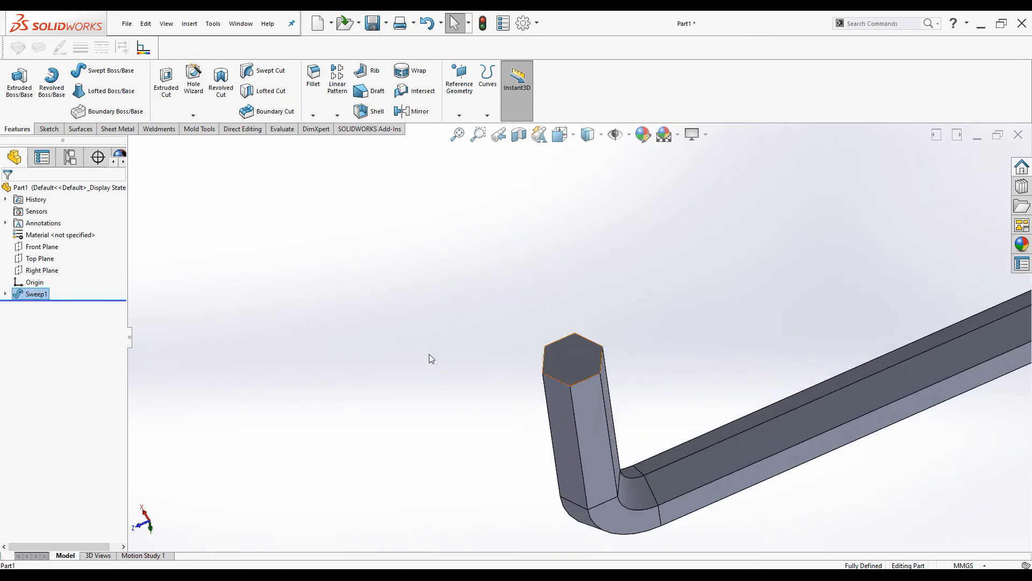
left_click(37, 272)
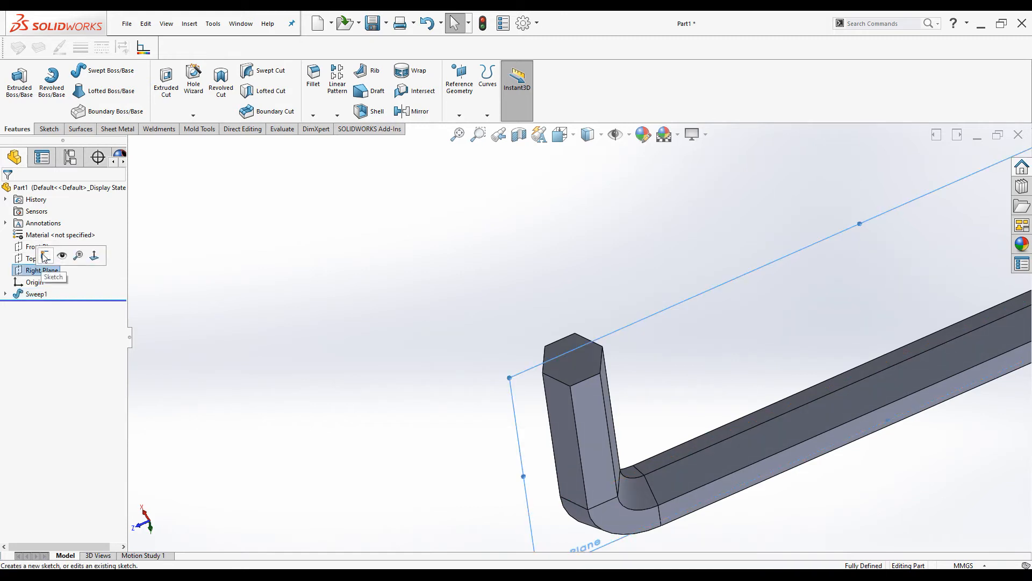
left_click(43, 262)
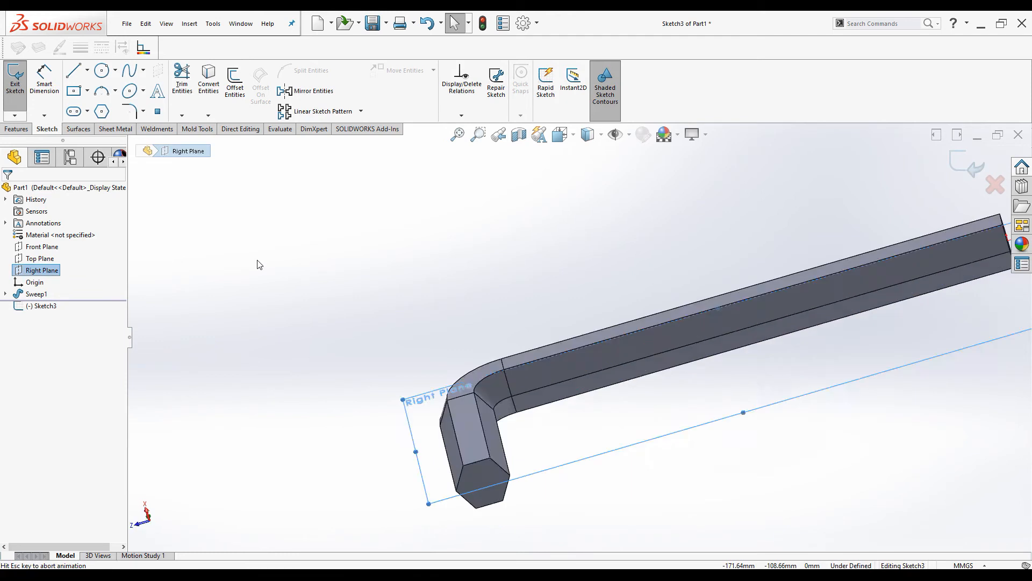
Draw a closed triangle with lines at the short leg tip's bottom-right corner
scroll(390, 430, "down", 5)
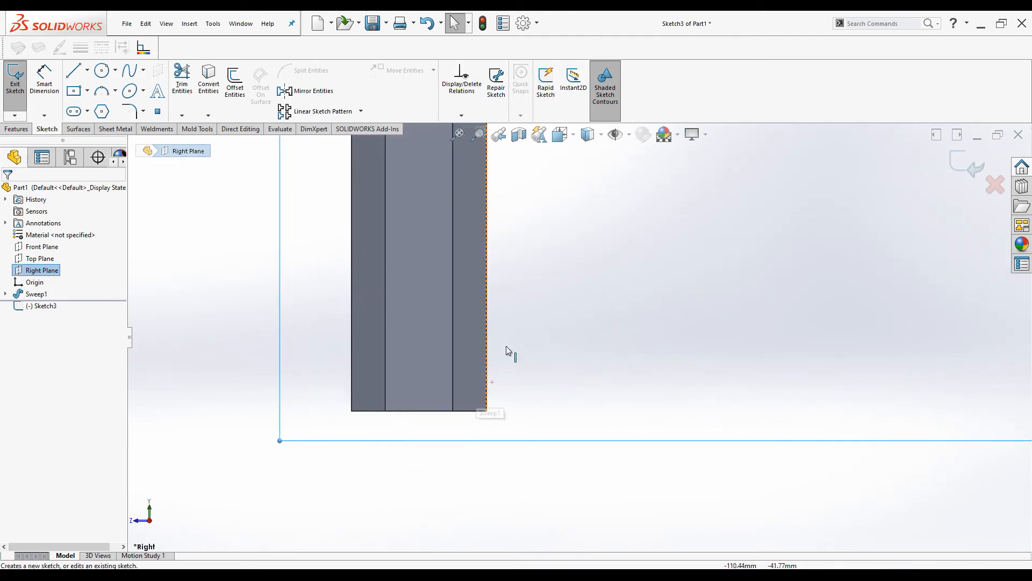
left_click(75, 71)
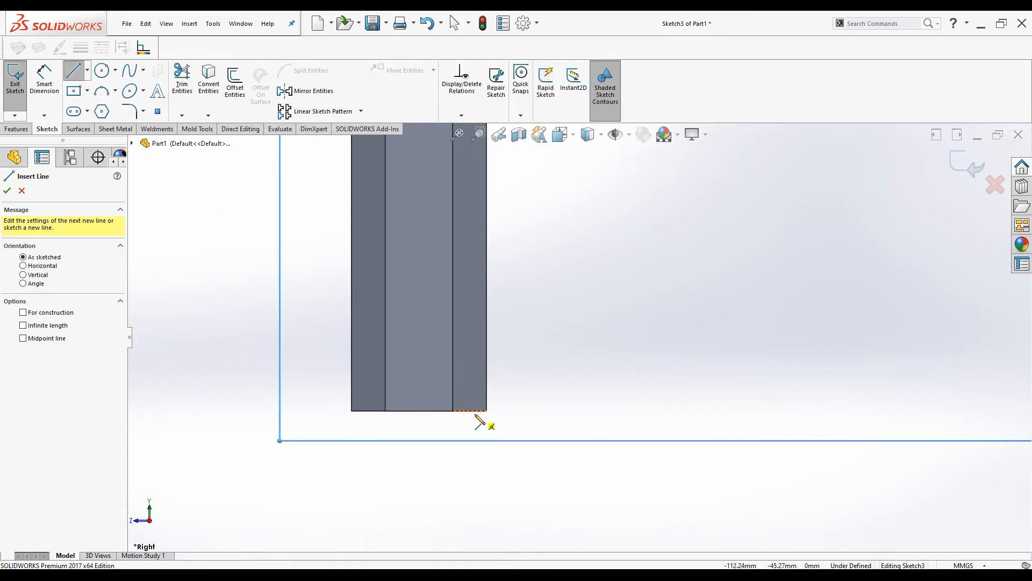
scroll(473, 415, "down", 3)
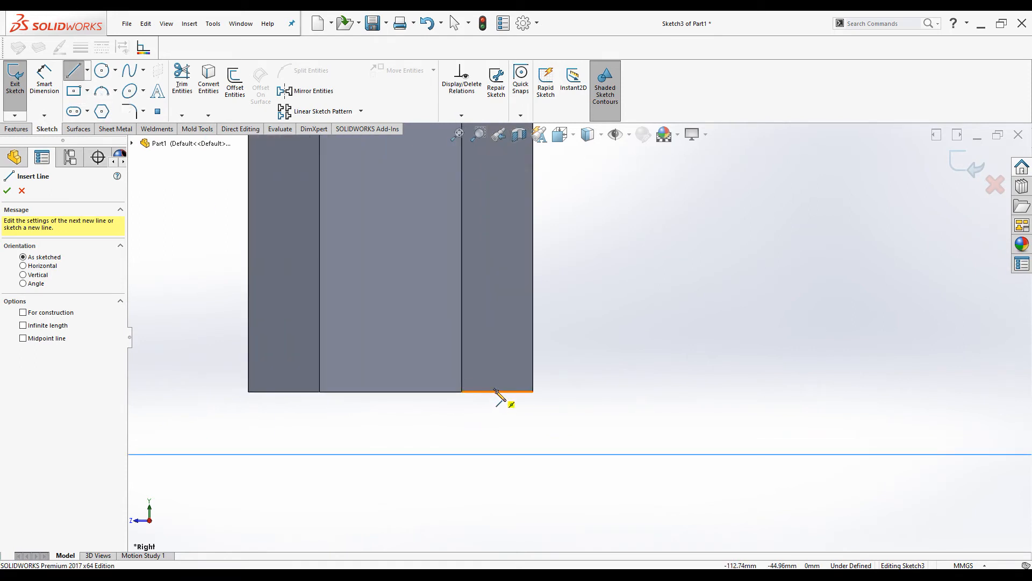
left_click(497, 391)
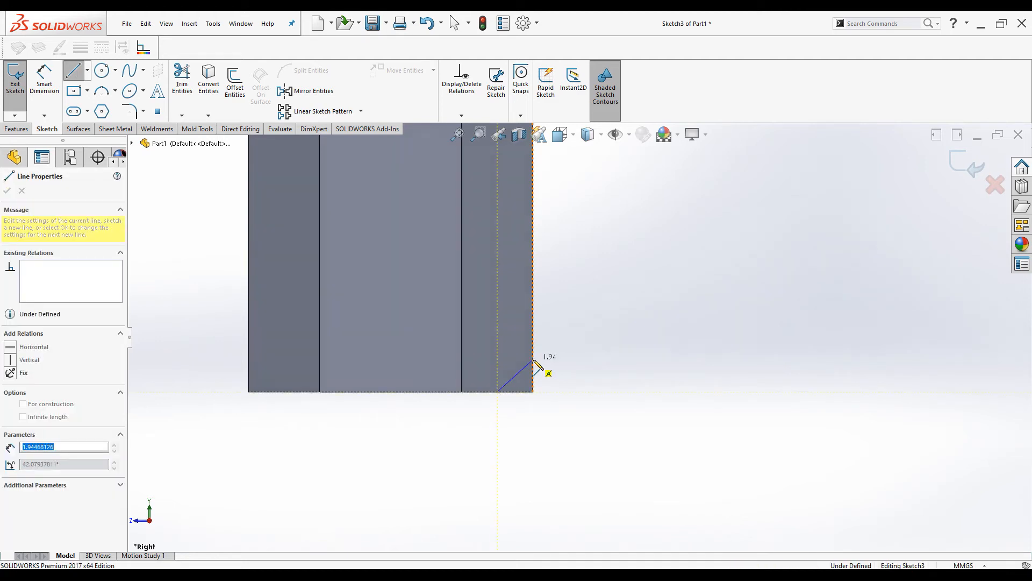
left_click(533, 360)
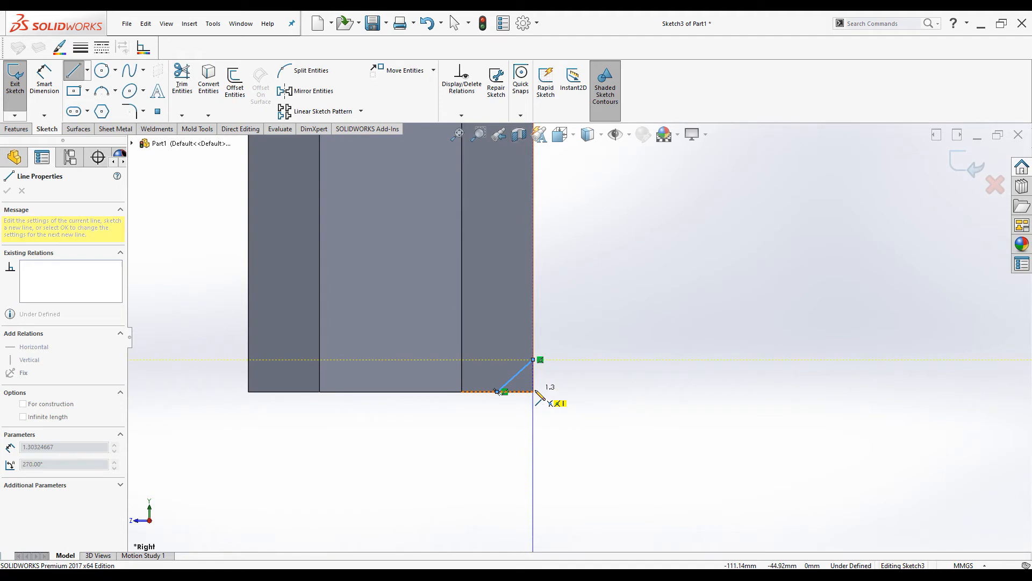
left_click(533, 391)
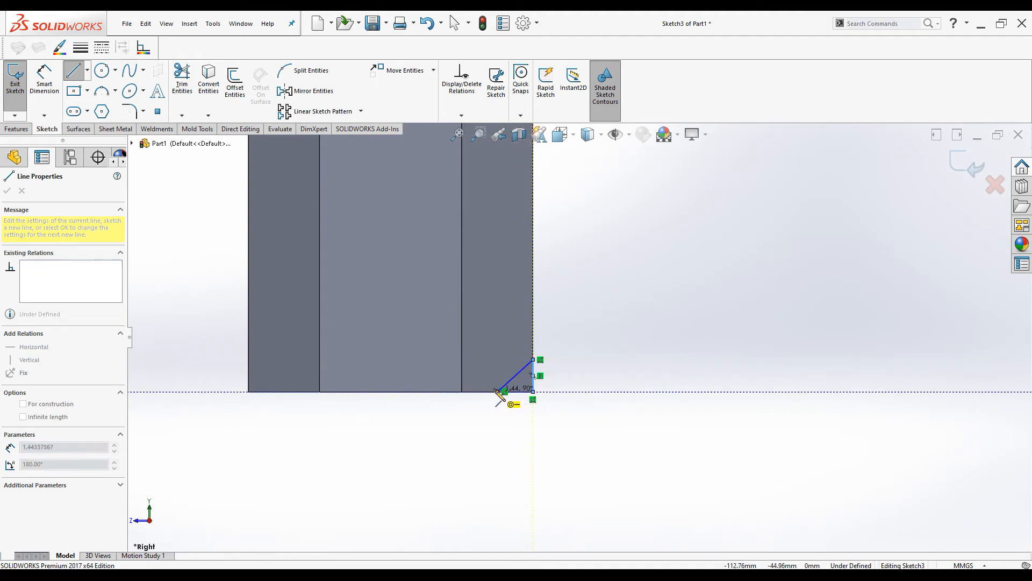
left_click(498, 391)
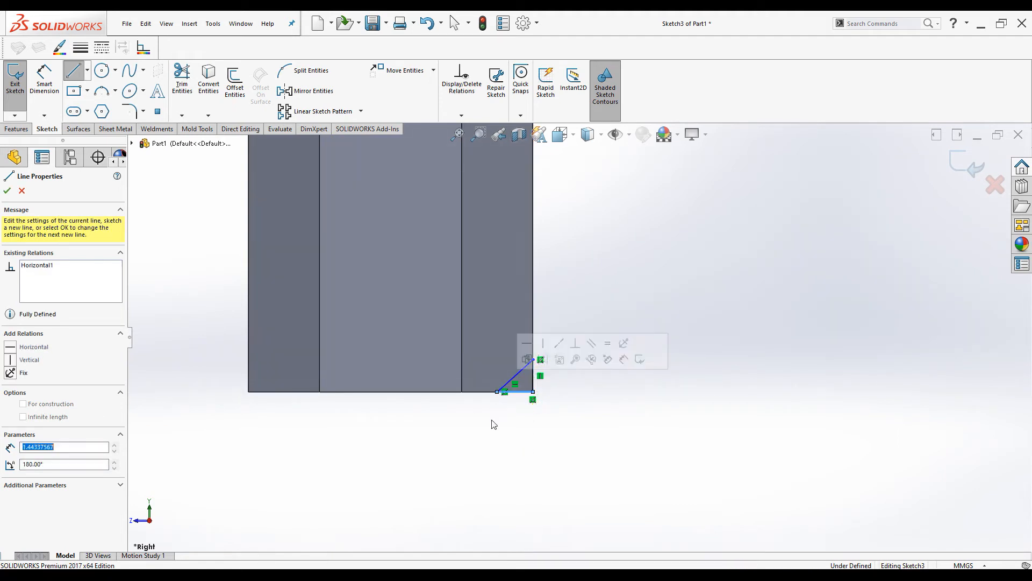
left_click(7, 191)
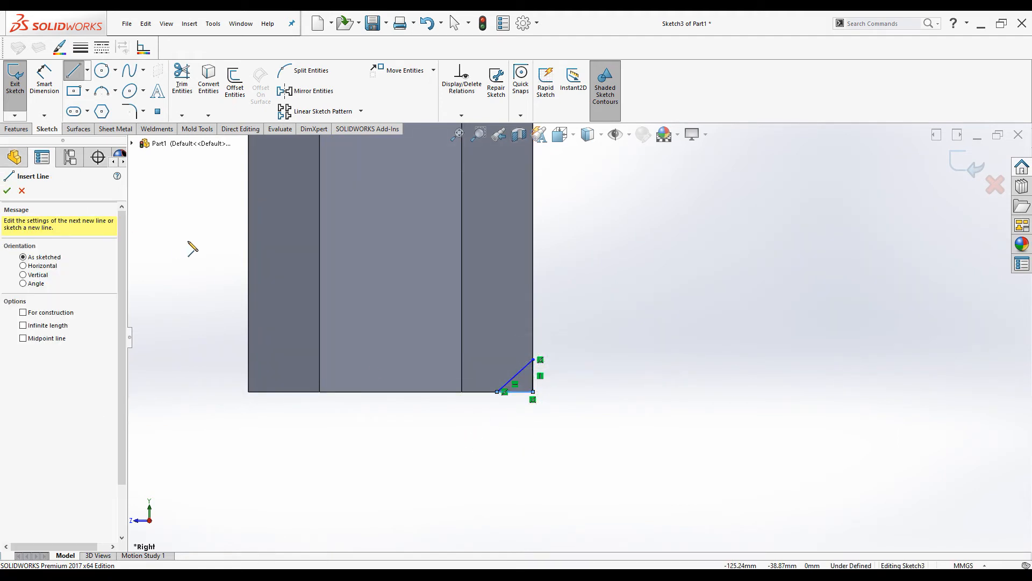
left_click(7, 191)
Dimension the triangle's vertical side to 0.62 mm, fully defining Sketch3
left_click(56, 89)
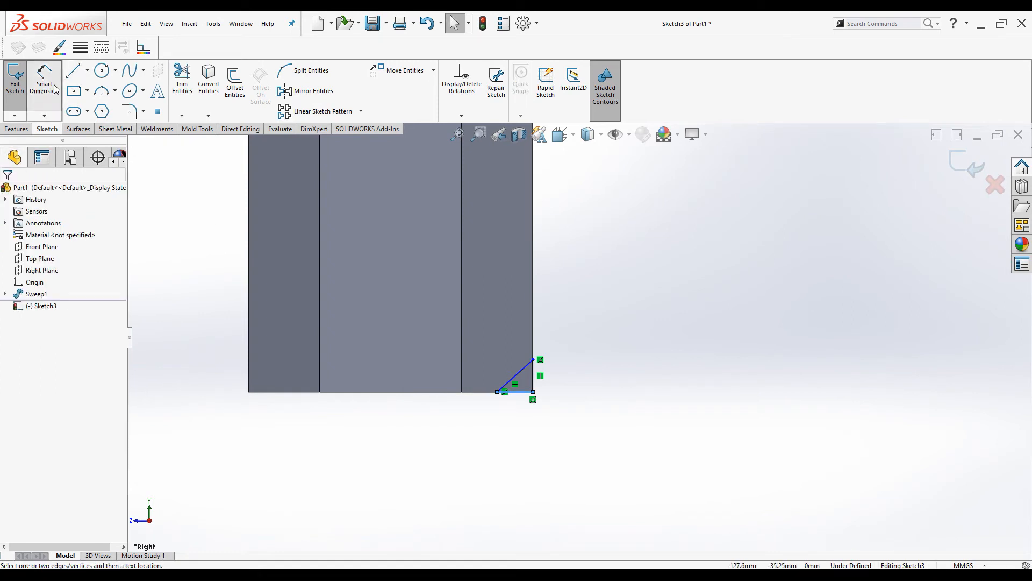
scroll(413, 351, "down", 2)
left_click(569, 409)
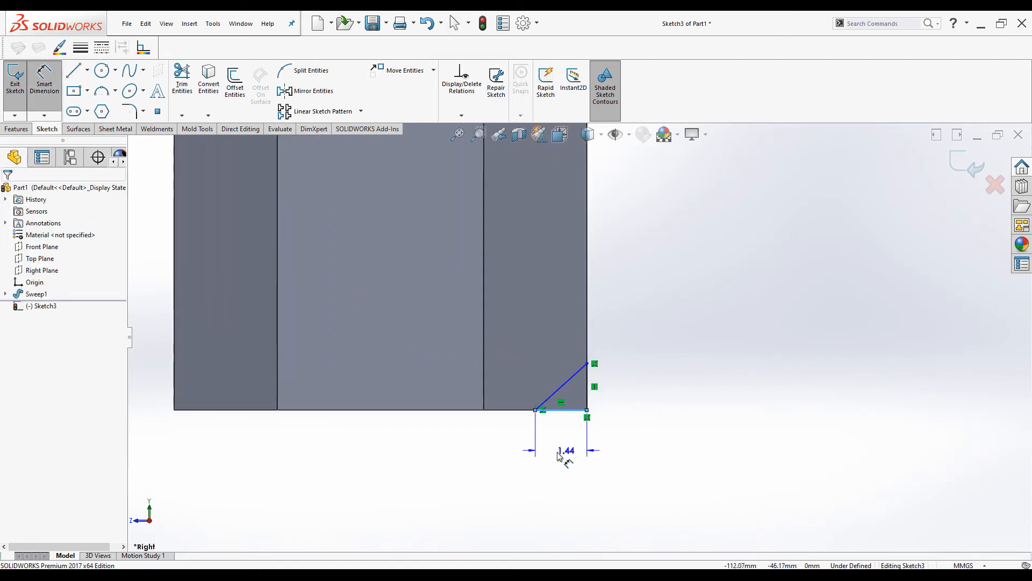
key("Escape")
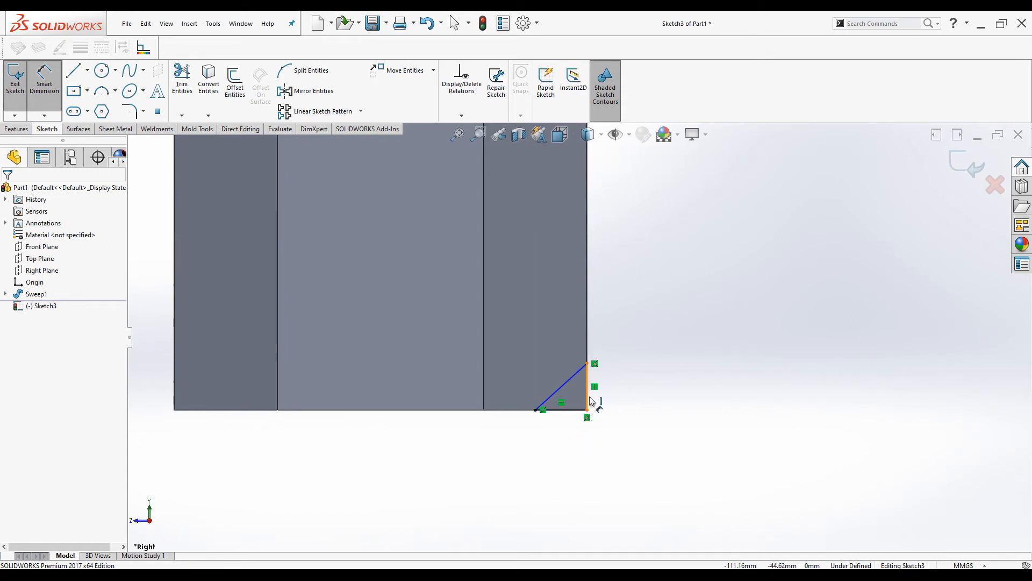
left_click(603, 405)
left_click(627, 394)
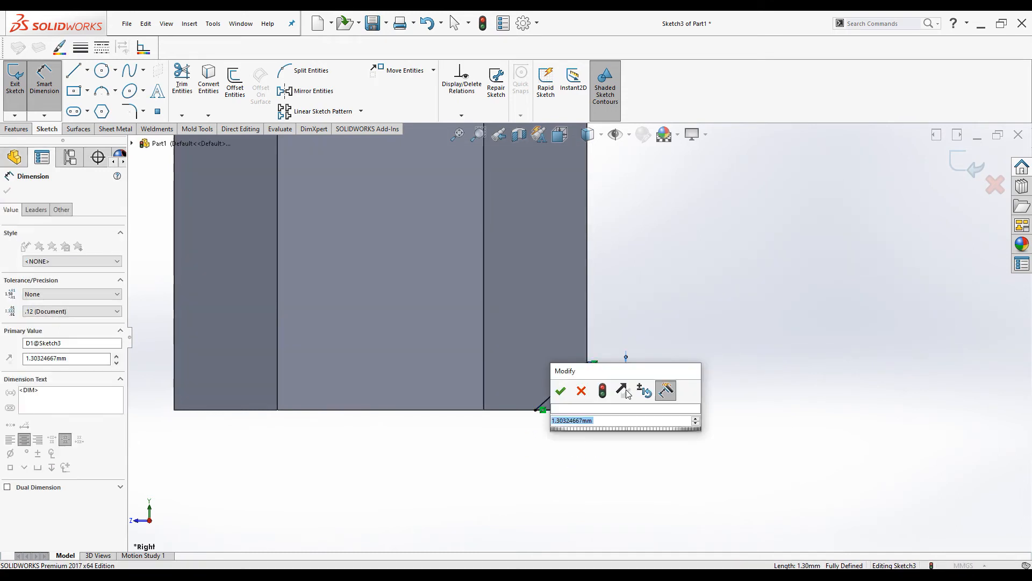
type("0.62")
key("Return")
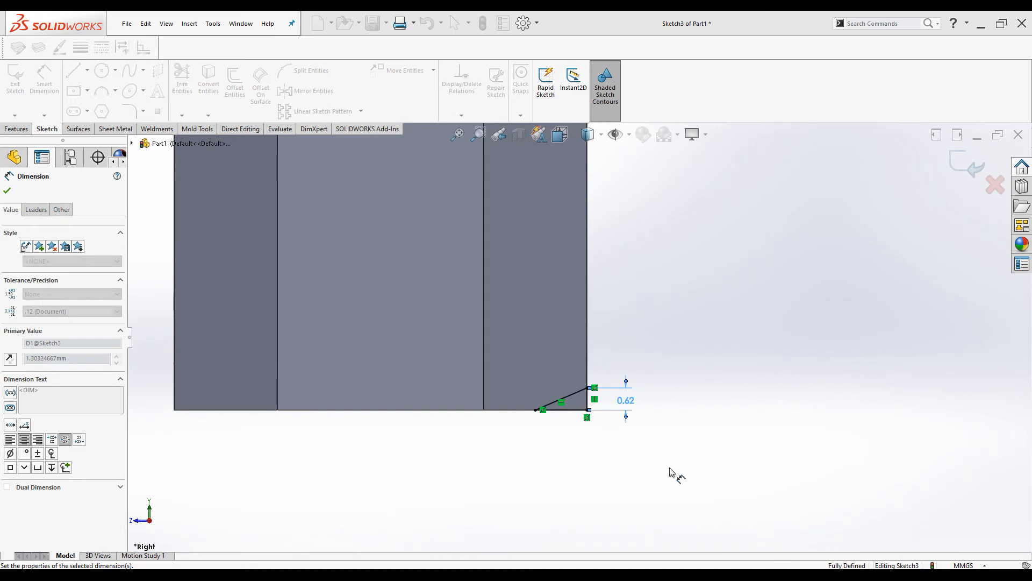
left_click(7, 191)
left_click(27, 131)
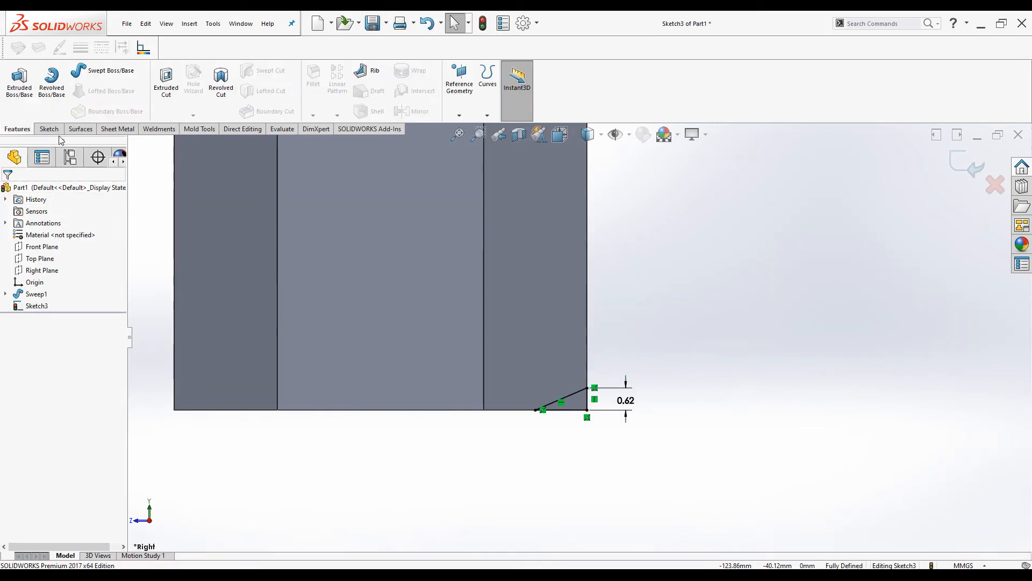
Start a Revolved Cut and make the hidden Sketch2 sweep path visible
left_click(221, 82)
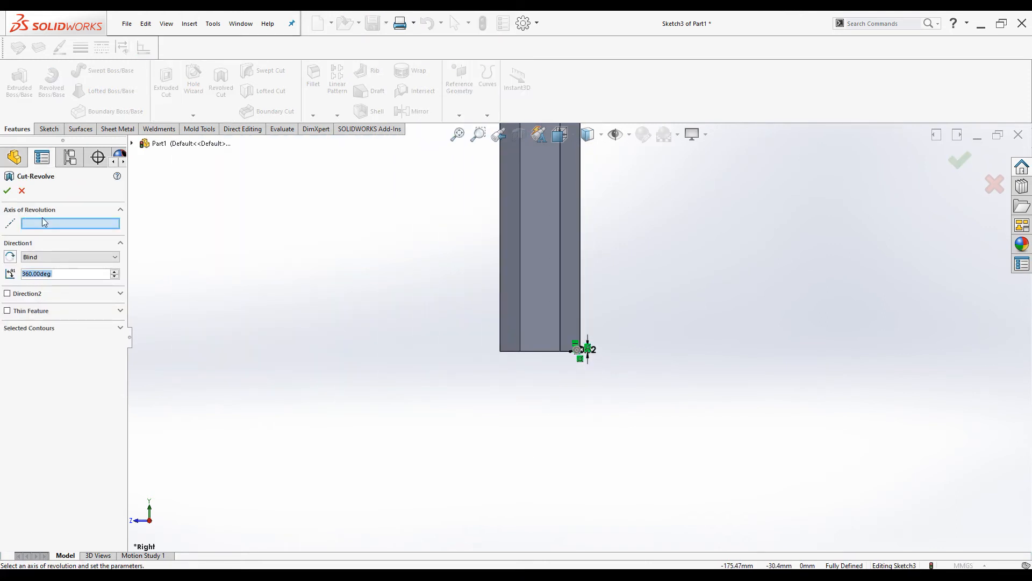
left_click(132, 144)
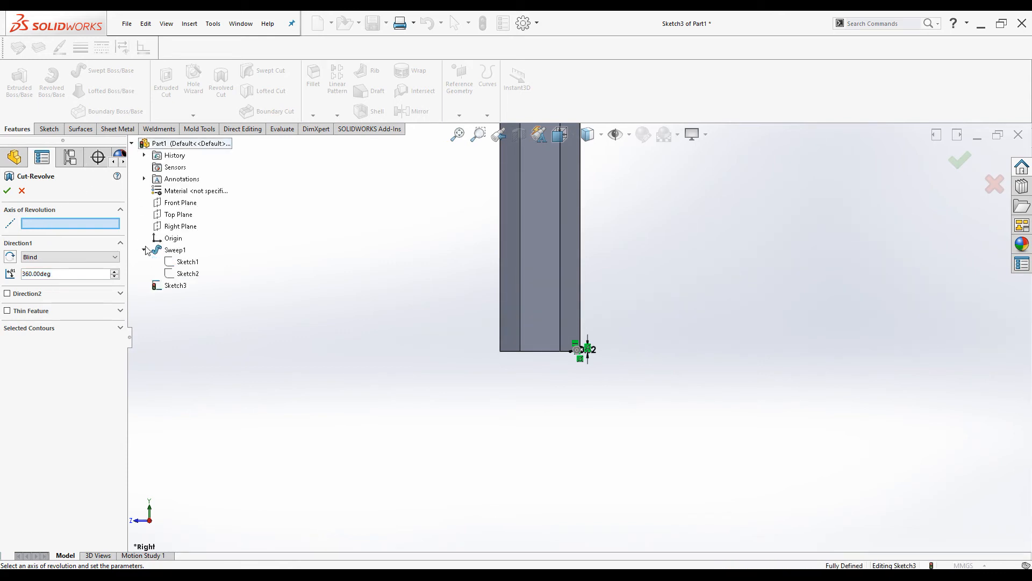
left_click(182, 277)
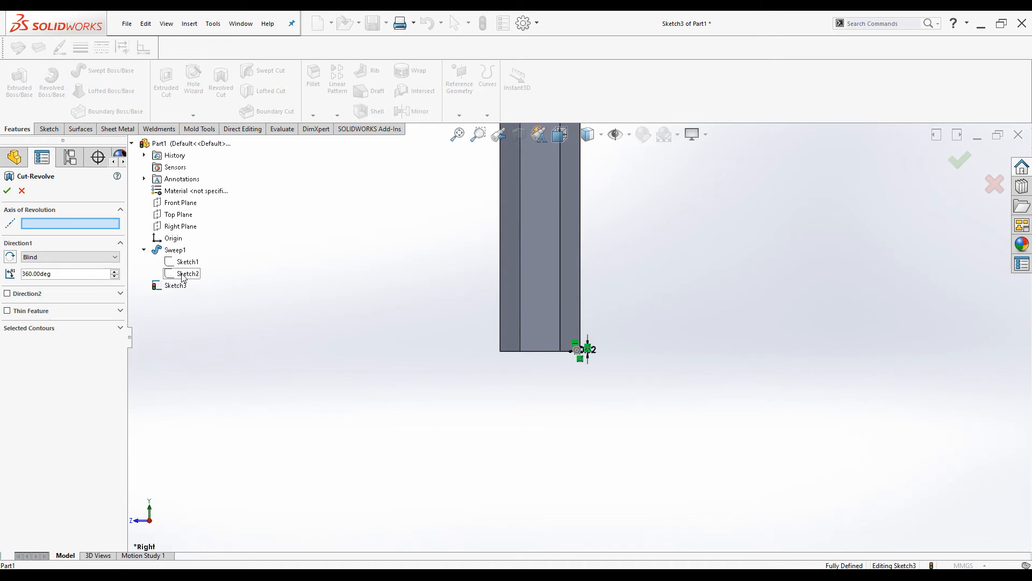
right_click(182, 277)
left_click(207, 292)
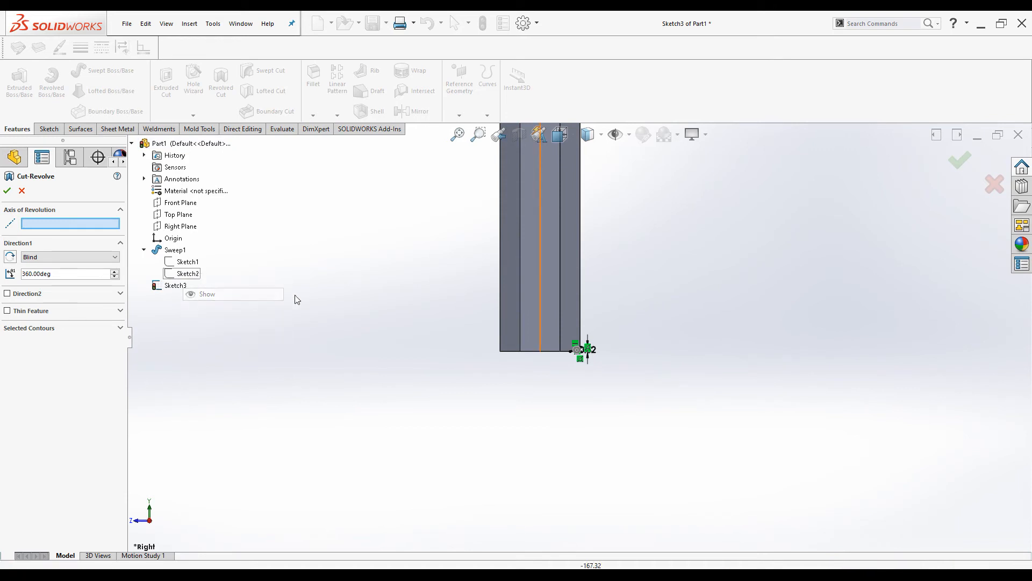
Revolve the triangle 360° about the path line Line2@Sketch2 to chamfer the short leg's tip
scroll(345, 312, "up", 3)
scroll(585, 210, "down", 2)
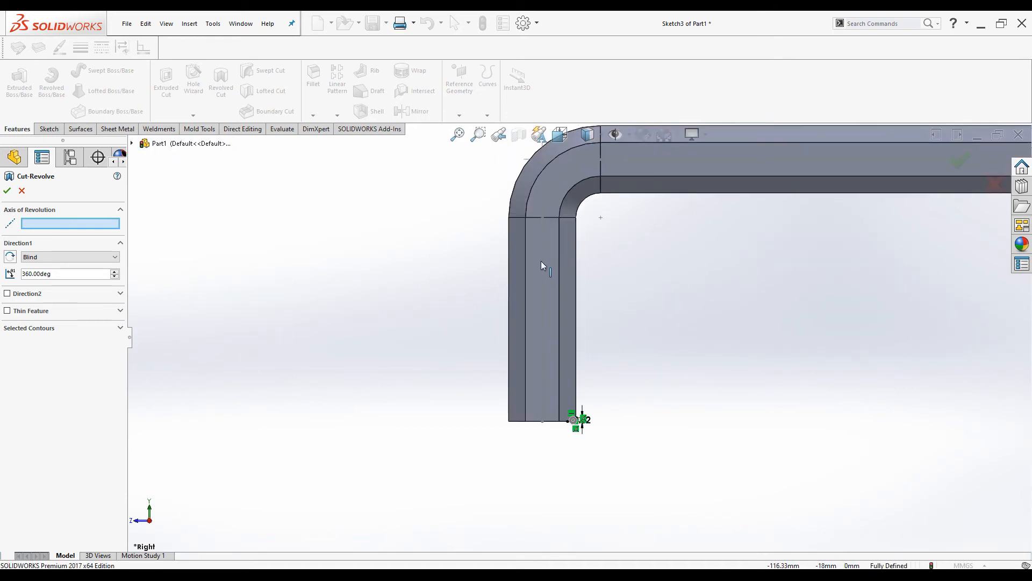
left_click(543, 360)
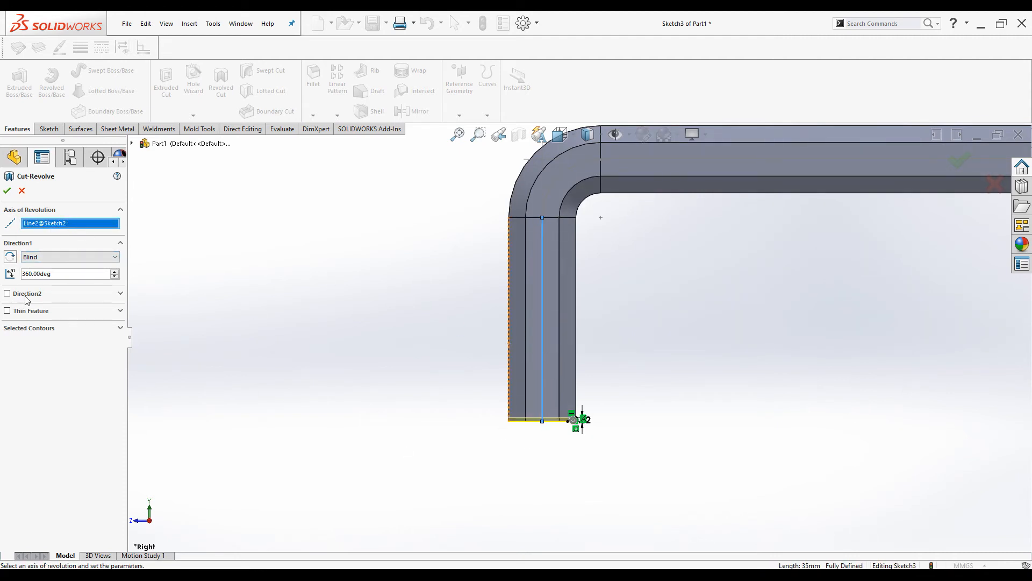
scroll(577, 414, "down", 5)
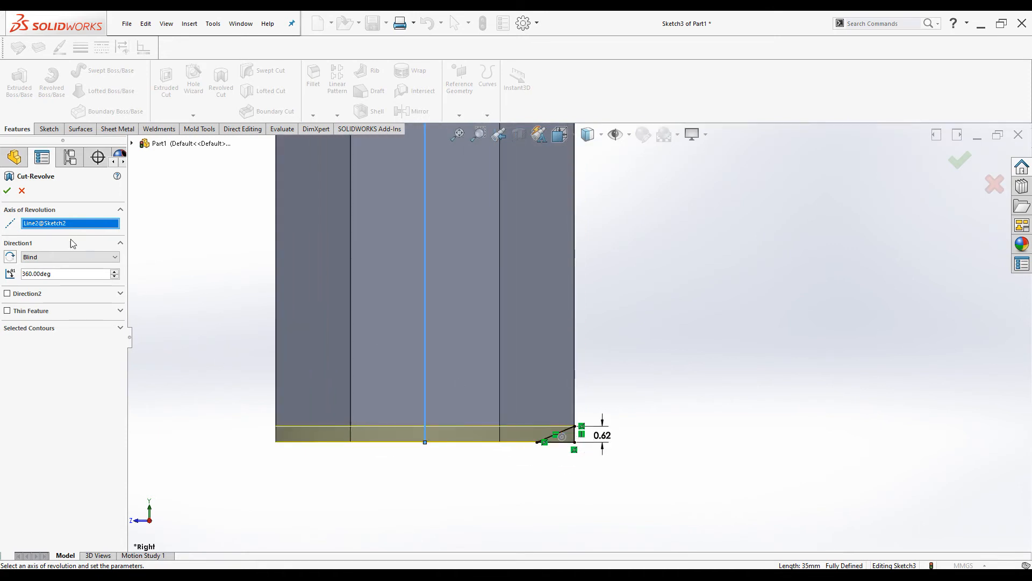
left_click(6, 192)
scroll(516, 409, "up", 4)
middle_click_drag(519, 361, 559, 369)
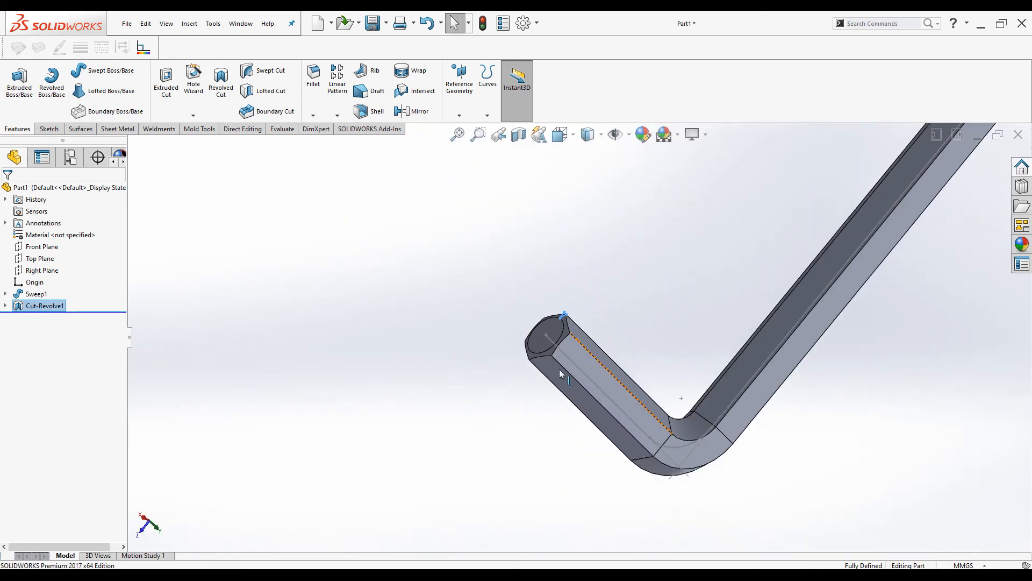
Orbit to bring the long arm's hex end forward and open Sketch4 on the Right Plane
left_click(630, 287)
scroll(525, 401, "up", 4)
scroll(601, 313, "down", 4)
scroll(575, 411, "up", 4)
middle_click_drag(755, 208, 680, 267)
scroll(730, 246, "down", 3)
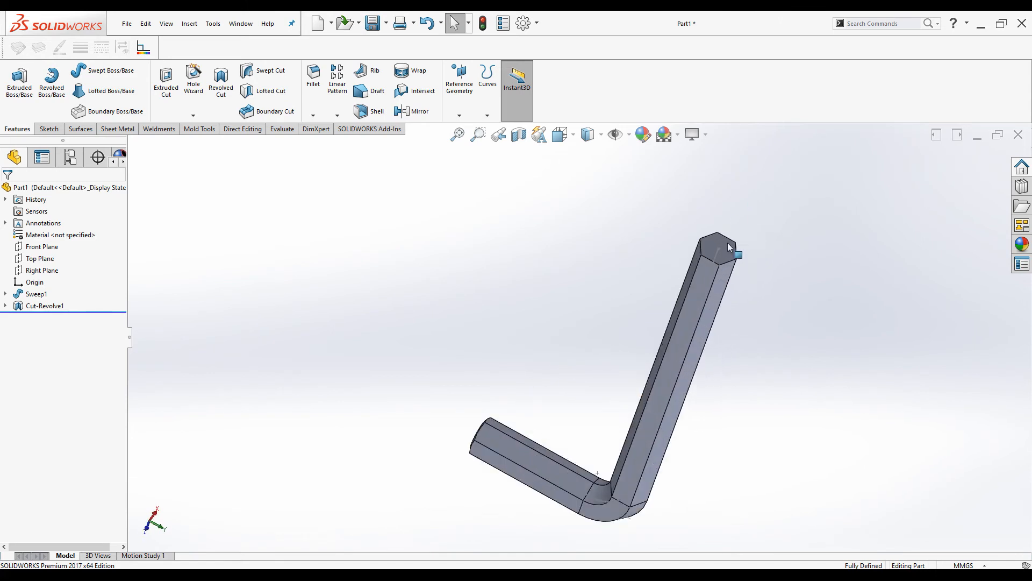
scroll(710, 254, "down", 3)
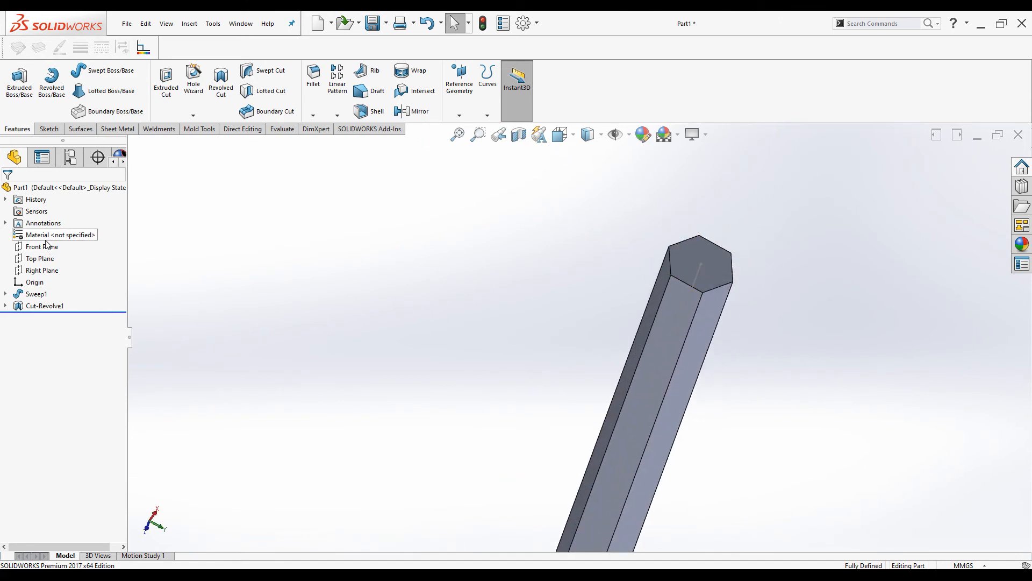
left_click(38, 272)
middle_click_drag(451, 269, 457, 345)
scroll(457, 344, "up", 1)
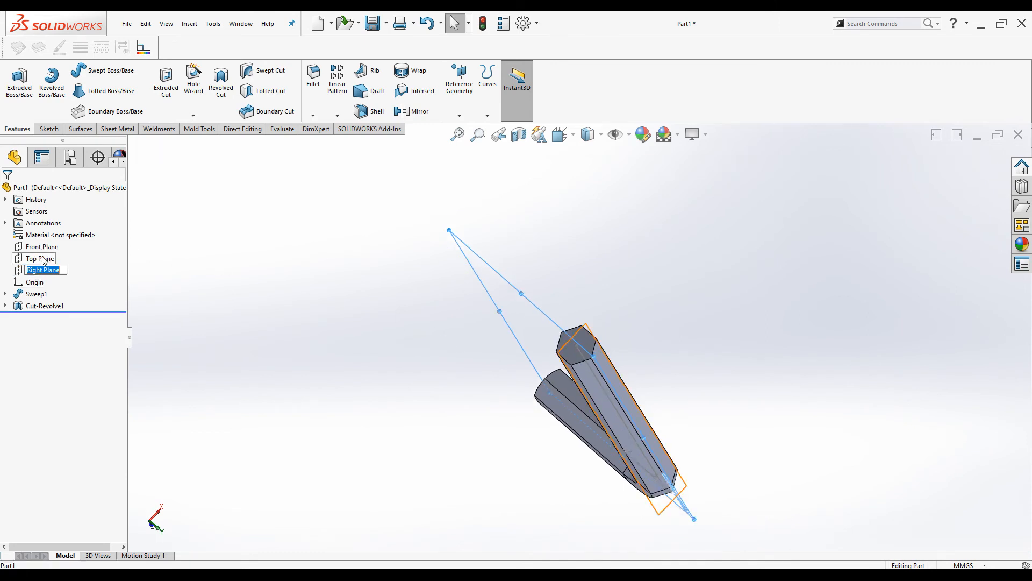
left_click(21, 271)
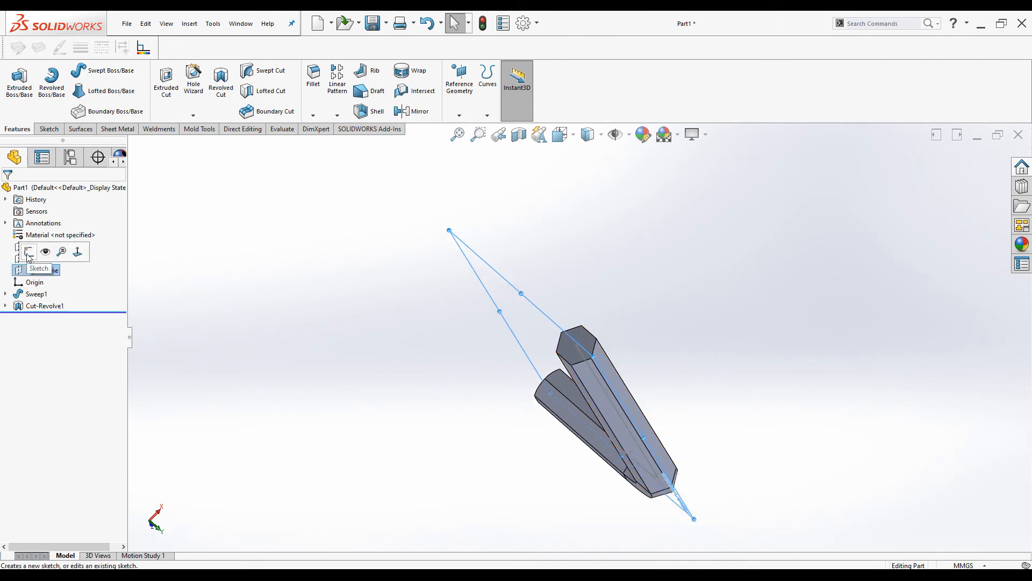
left_click(28, 251)
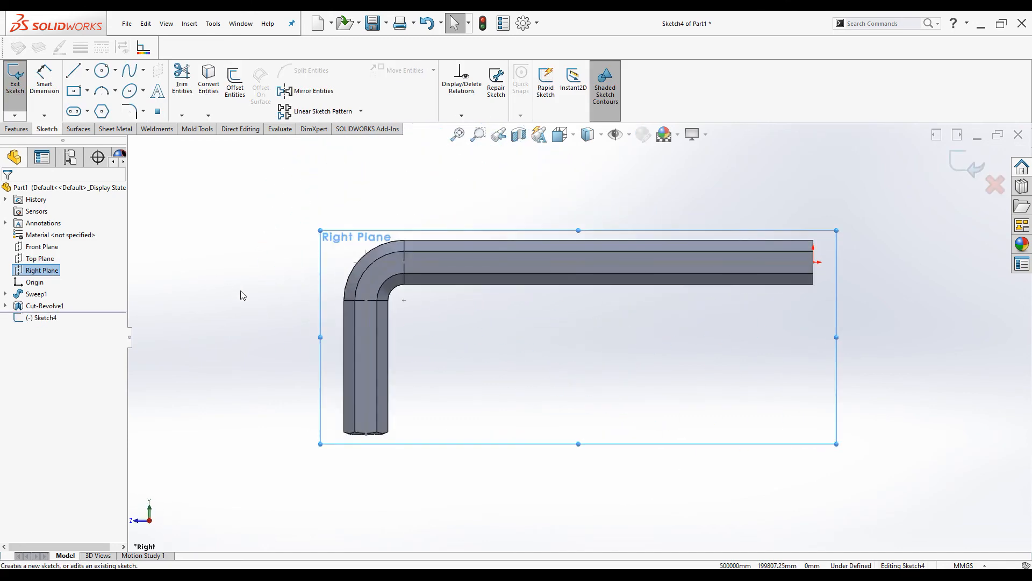
Draw a small closed line triangle at the bar's bottom-right end corner
left_click(74, 70)
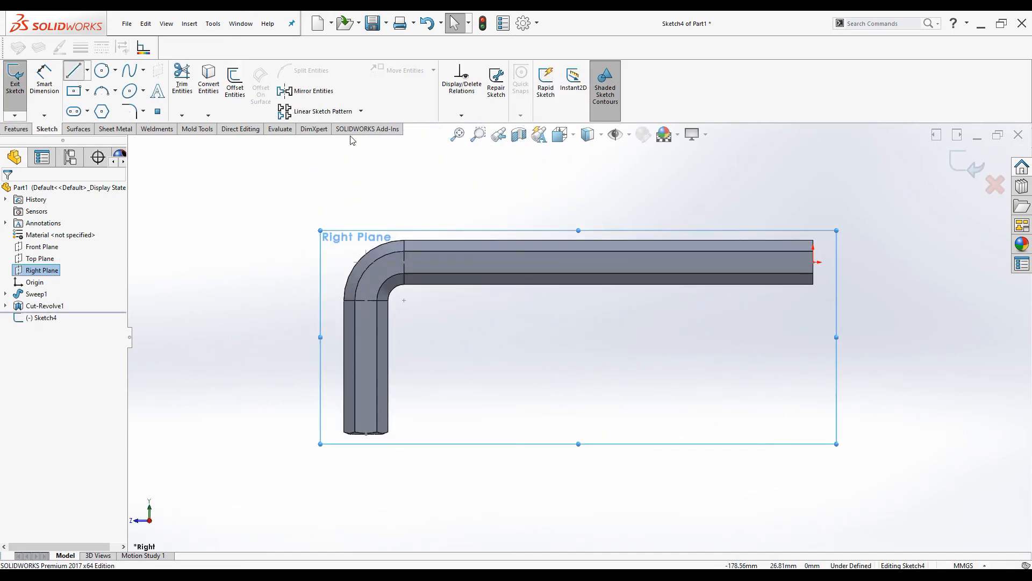
scroll(832, 267, "down", 5)
scroll(753, 317, "down", 4)
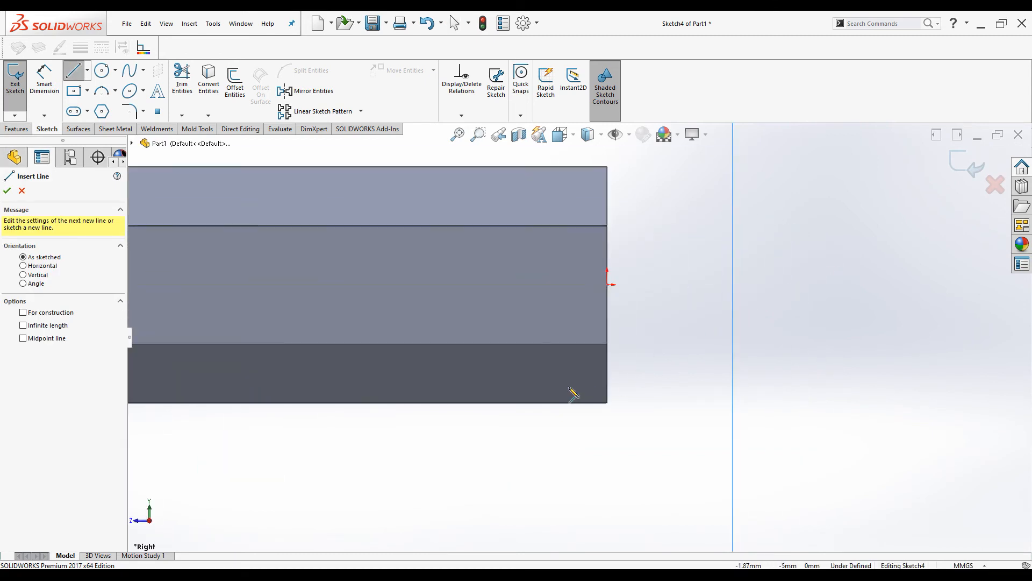
left_click(608, 374)
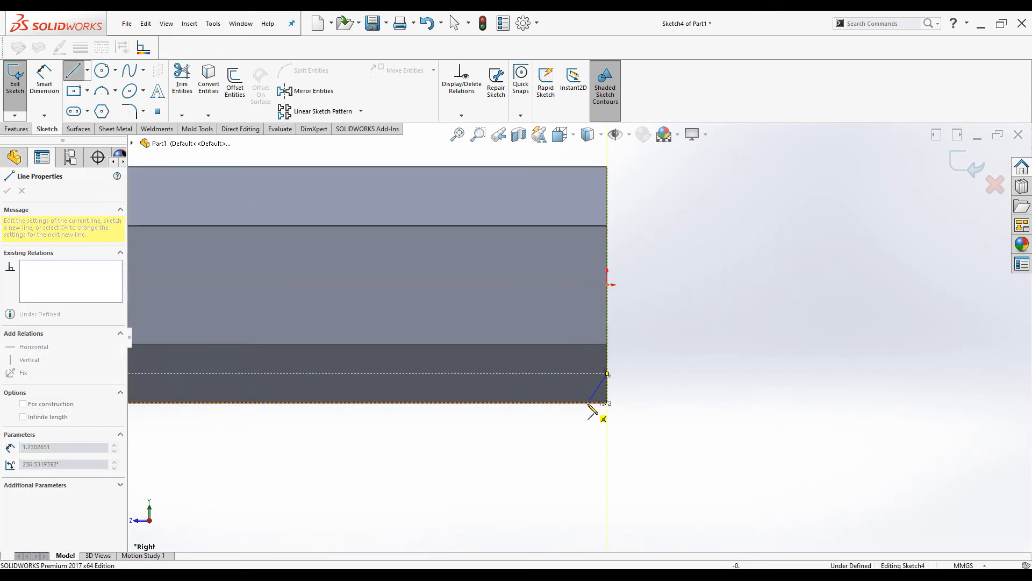
left_click(608, 402)
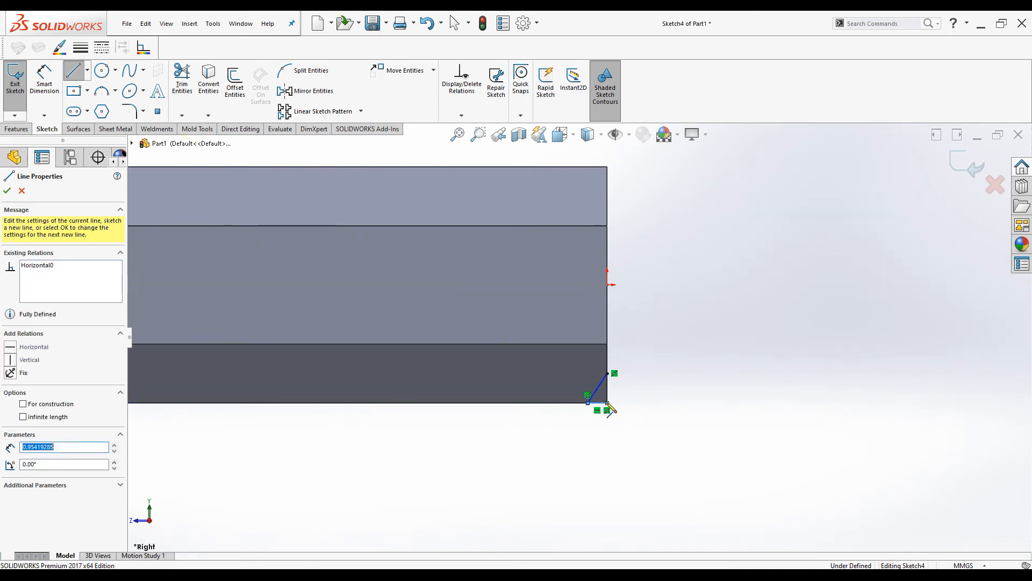
double_click(607, 374)
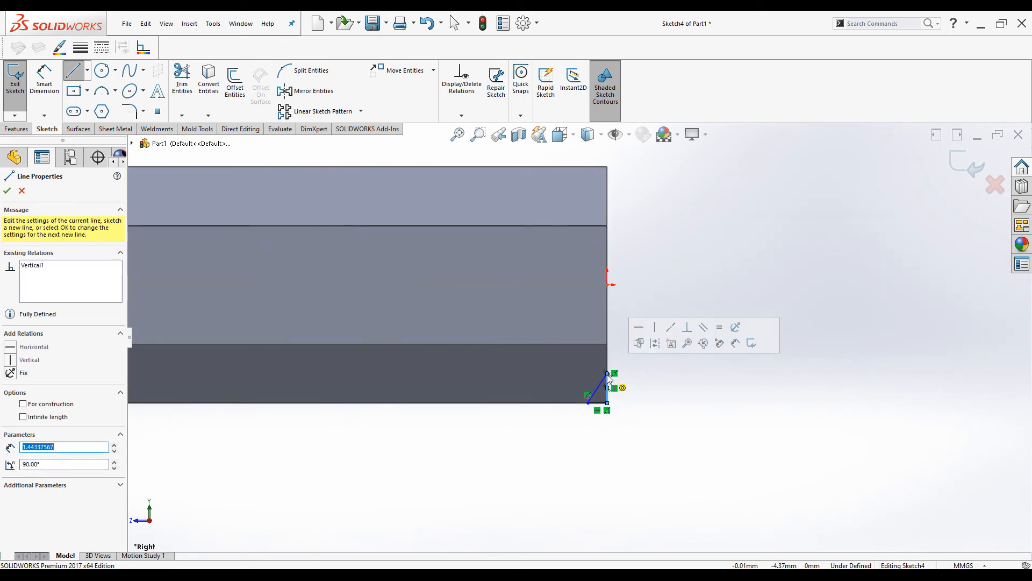
Dimension the triangle's horizontal leg to 0.62 mm, fully defining Sketch4
left_click(44, 81)
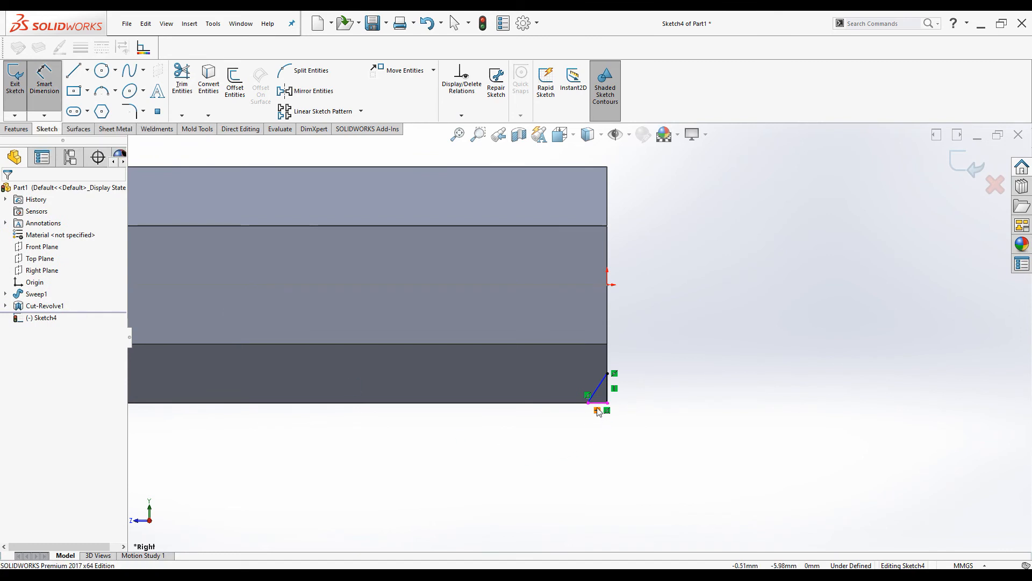
left_click(598, 412)
left_click(595, 430)
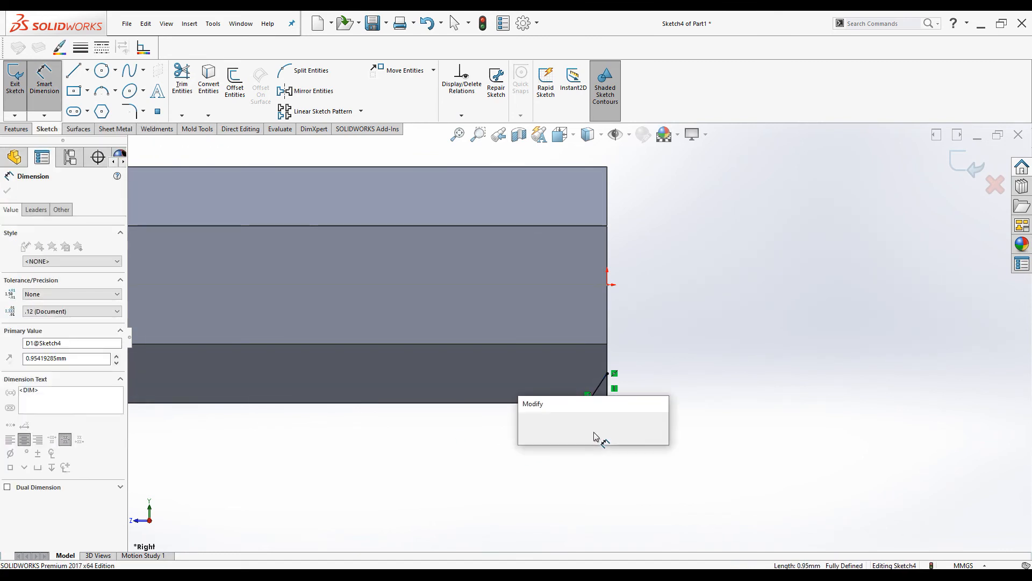
type("0.62")
key("Return")
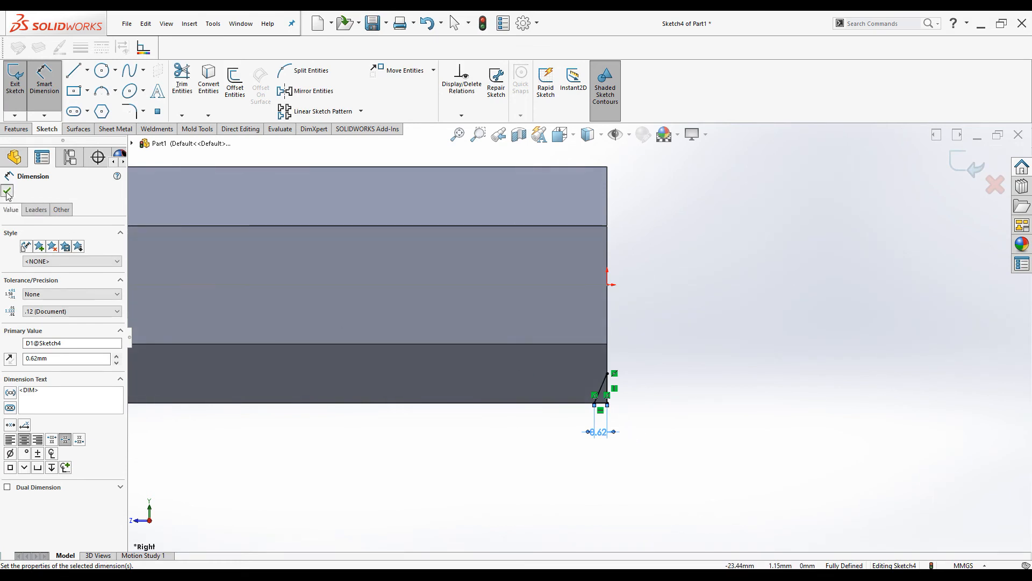
left_click(7, 192)
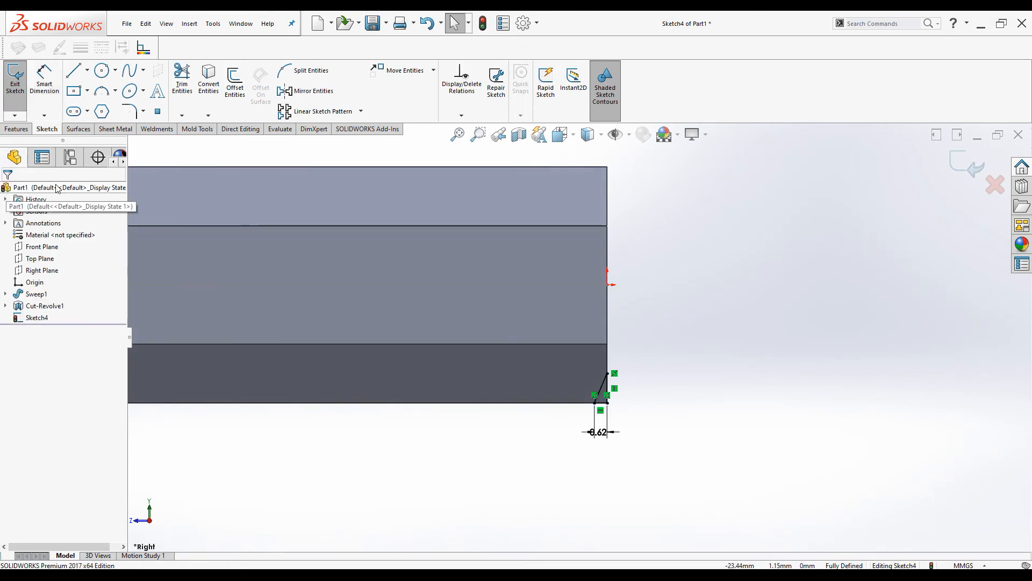
left_click(17, 129)
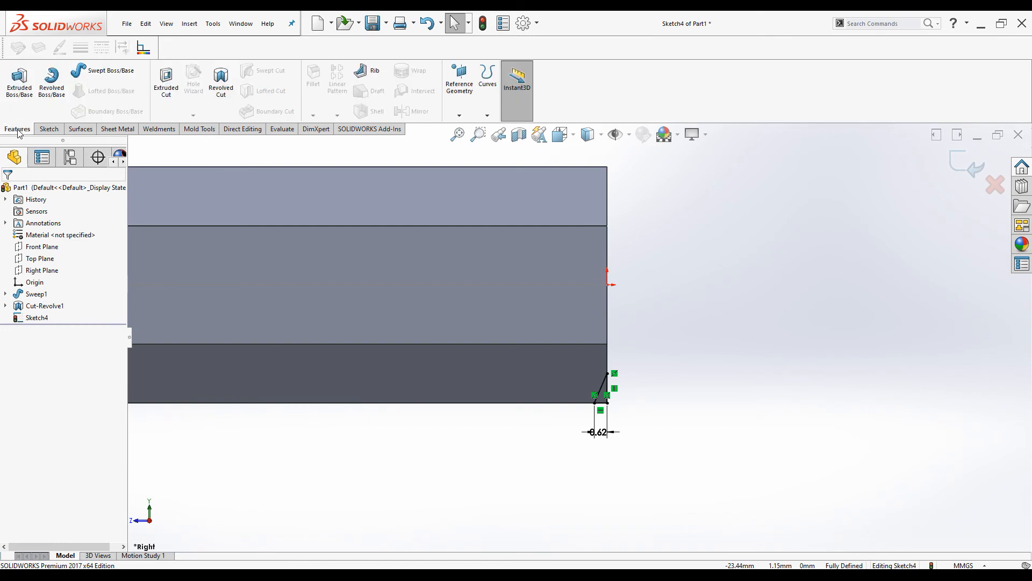
Revolved-cut the triangle 360° about the bar's centreline to chamfer the long arm's tip
left_click(223, 81)
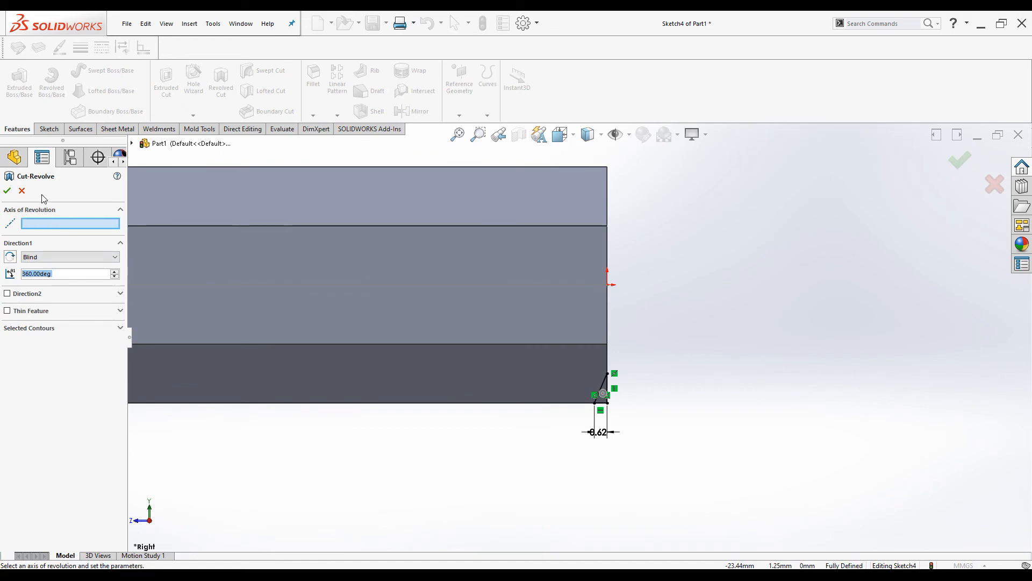
left_click(378, 285)
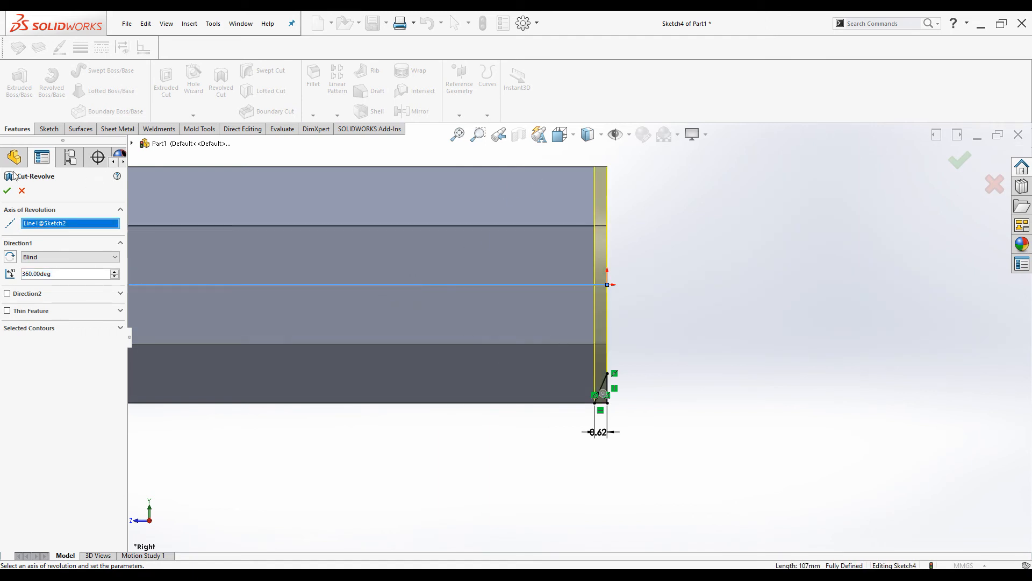
left_click(7, 190)
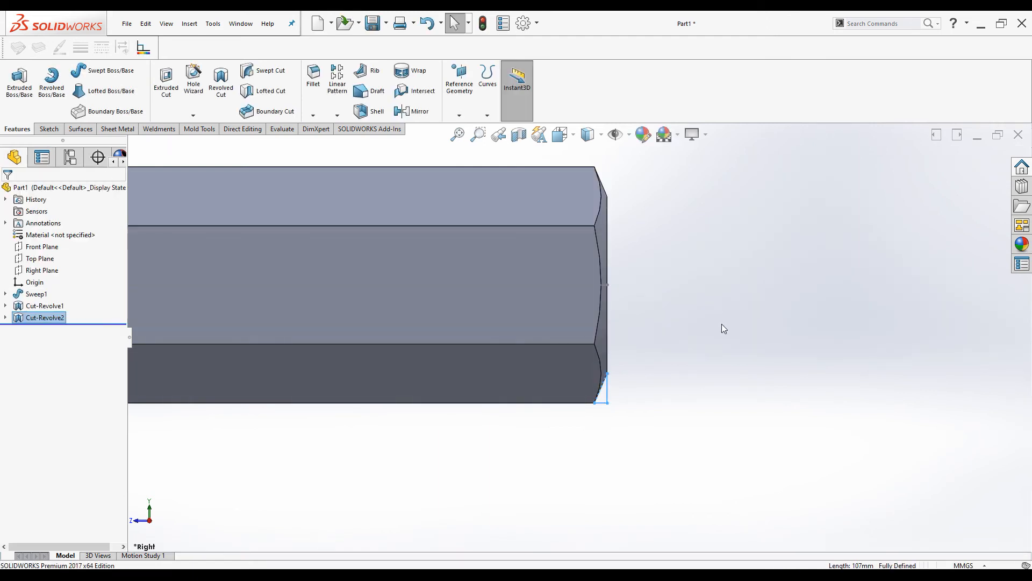
middle_click_drag(581, 323, 423, 236)
left_click(420, 236)
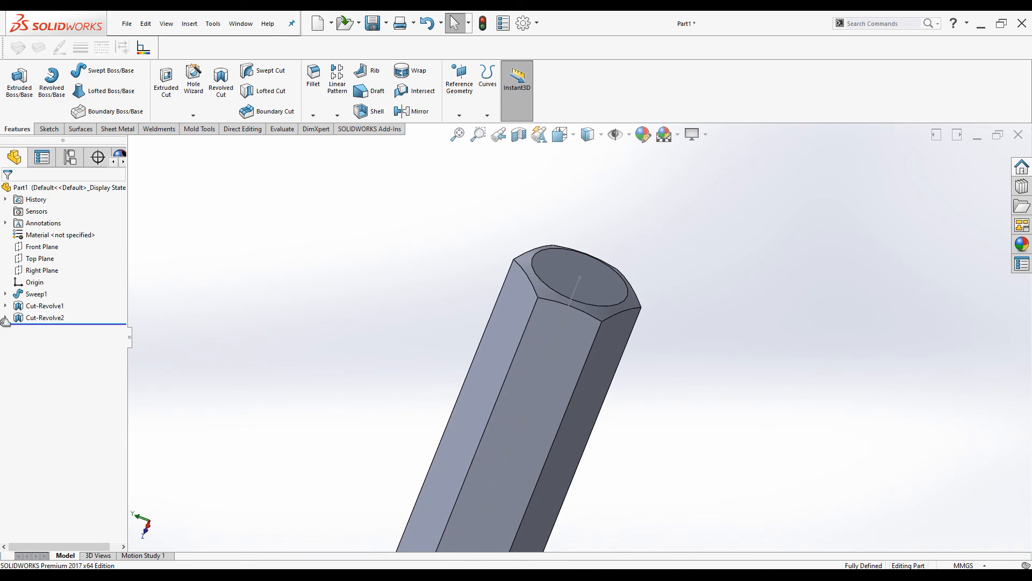
Show the sweep's path sketch in the model and switch to the isometric view
left_click(6, 293)
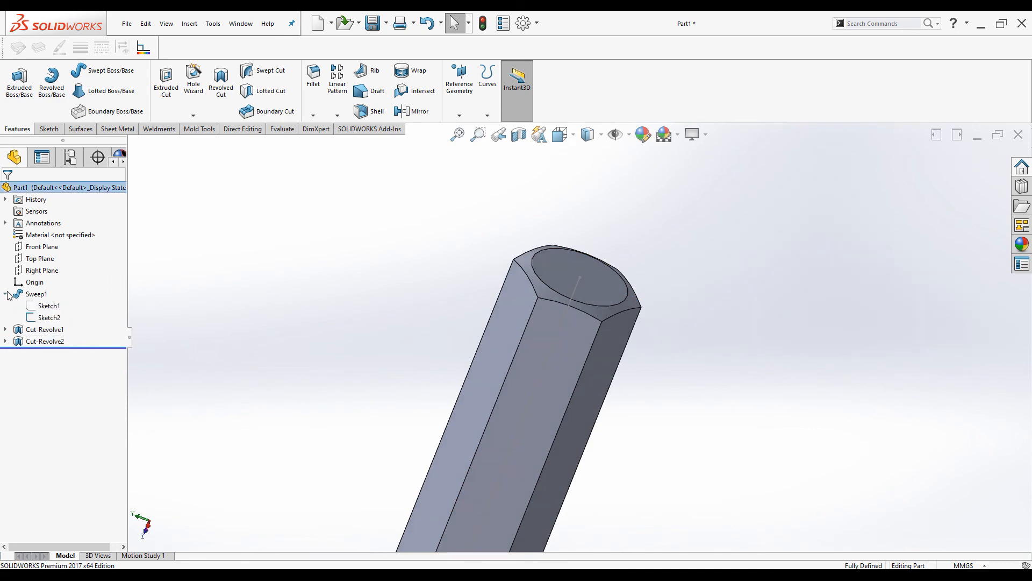
left_click(36, 318)
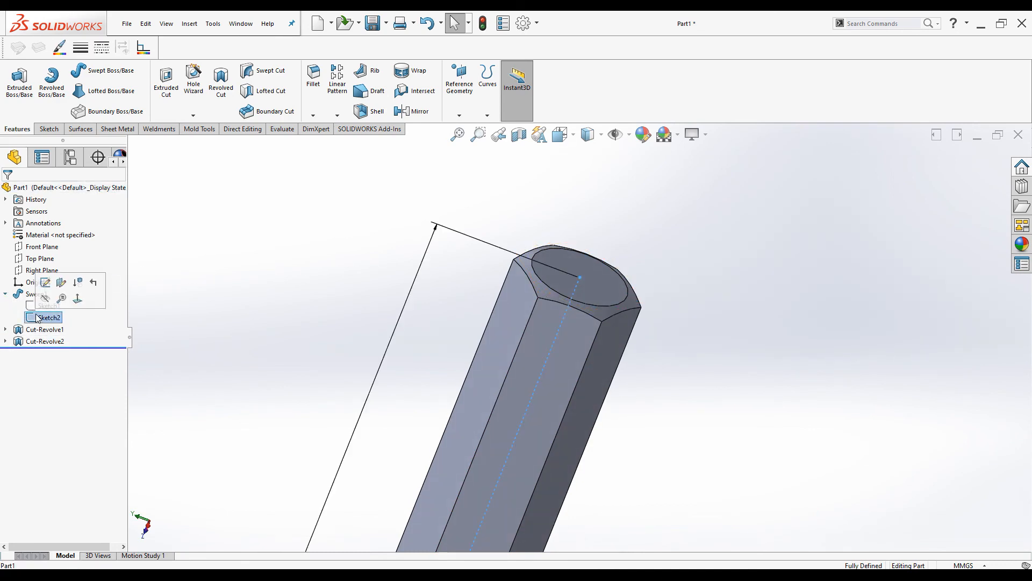
left_click(45, 299)
scroll(719, 306, "up", 8)
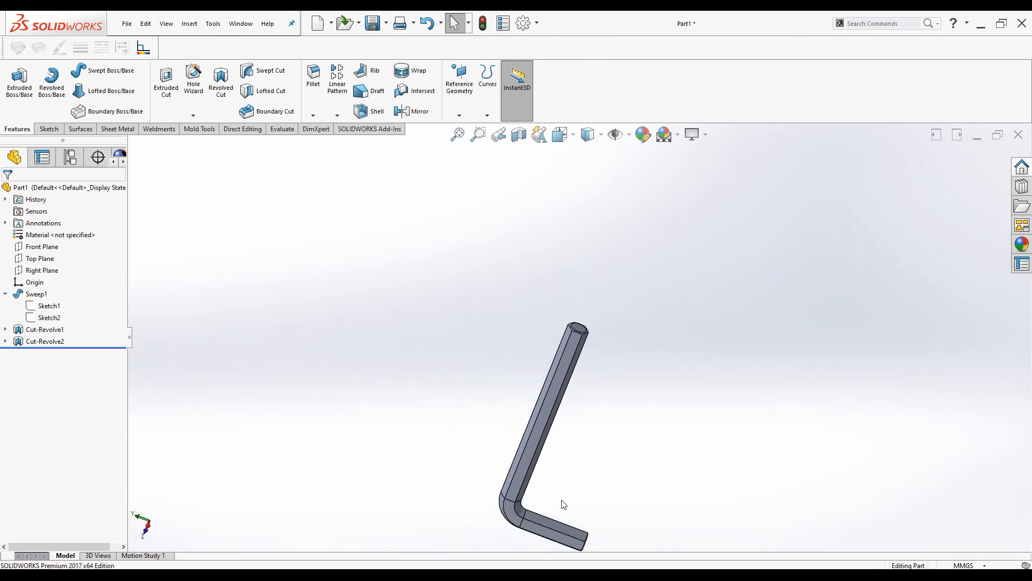
key("ctrl+7")
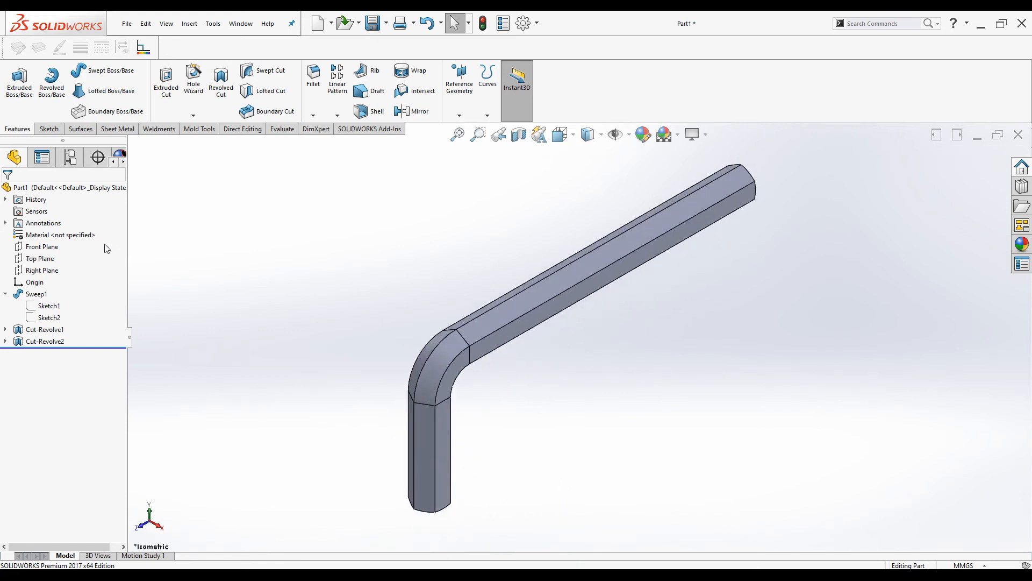
Assign Alloy Steel from the Steel library as the part material via Edit Material
right_click(59, 238)
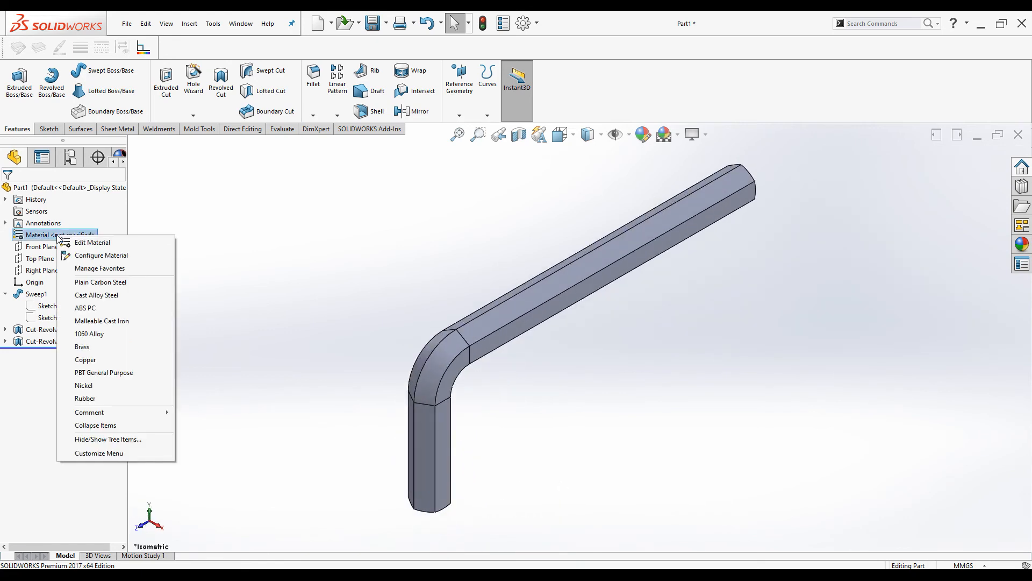
left_click(89, 242)
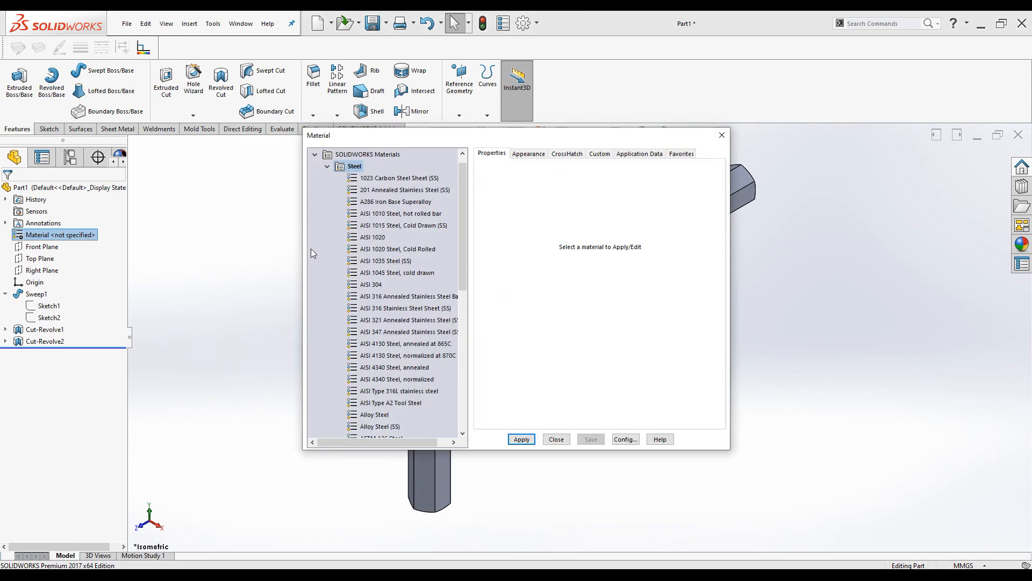
scroll(394, 358, "down", 1)
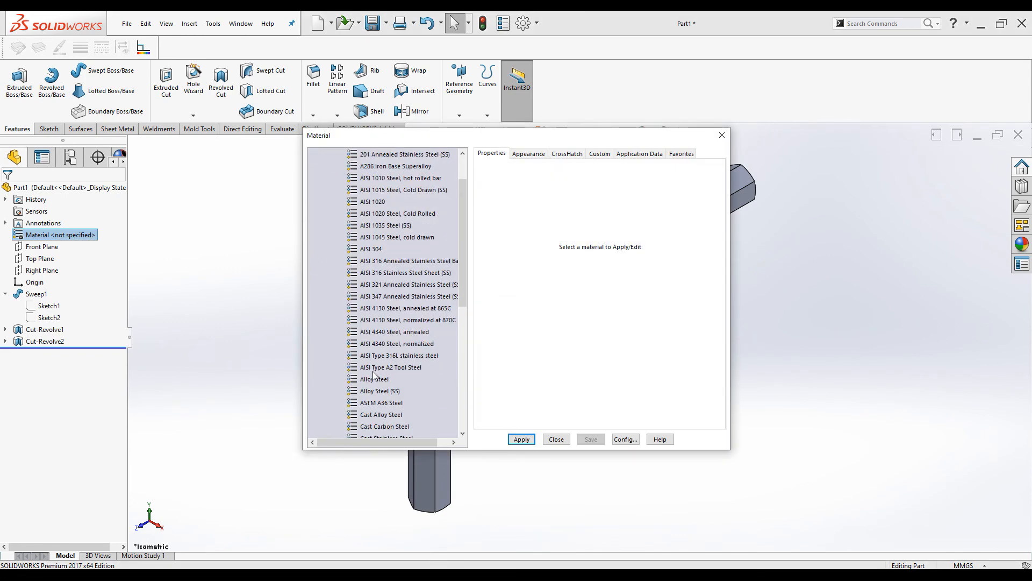
left_click(373, 378)
left_click(521, 440)
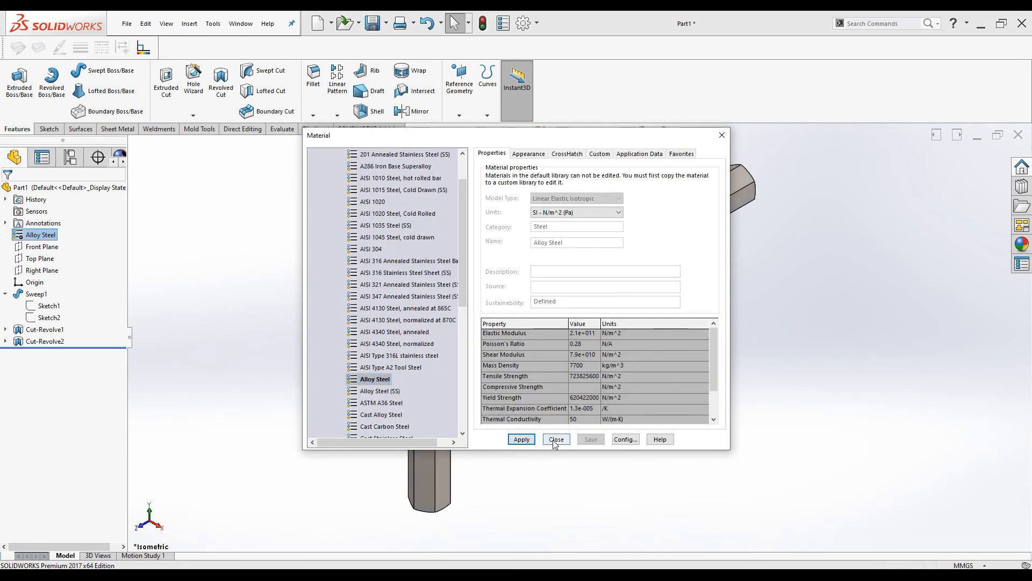
left_click(556, 439)
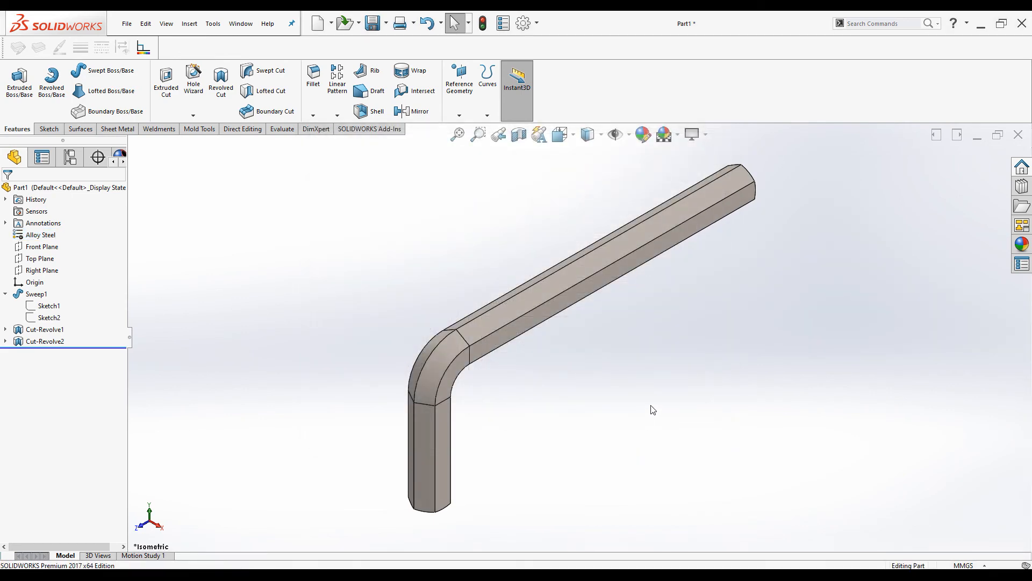
Save the part into the Sweep Feature - Allen Key folder, starting from the existing Allen Wrench name
left_click(373, 23)
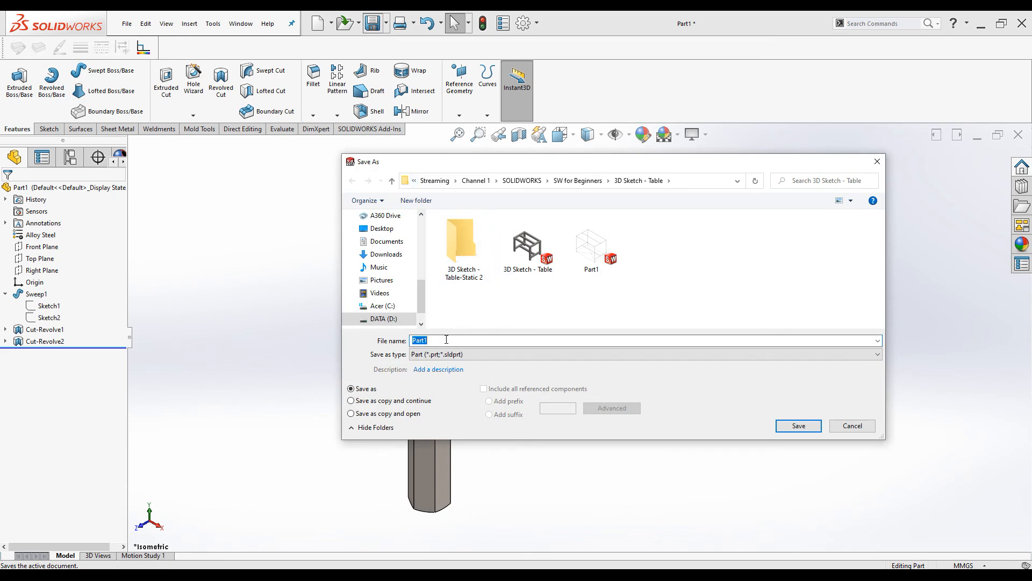
left_click(573, 182)
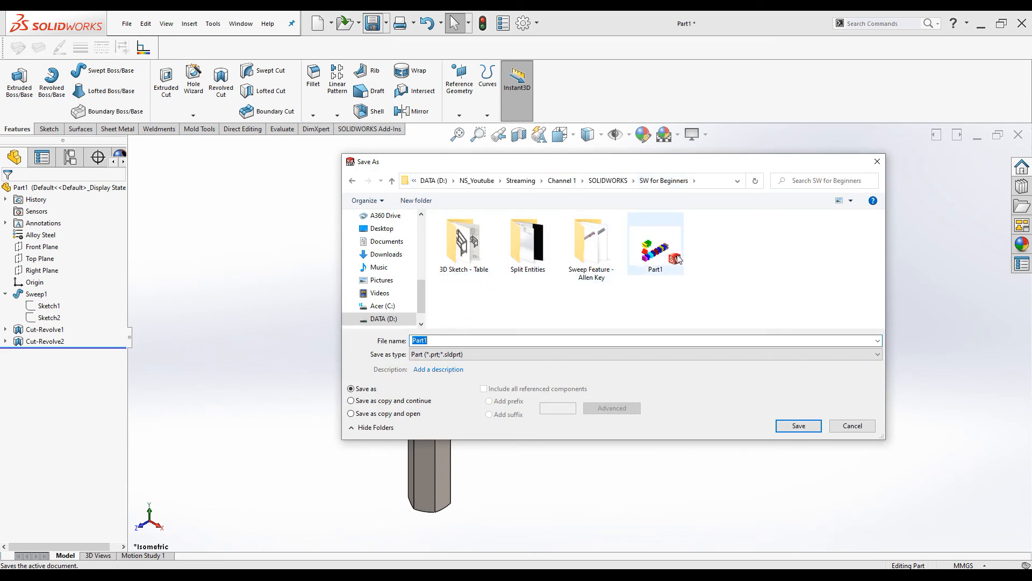
double_click(590, 255)
left_click(462, 245)
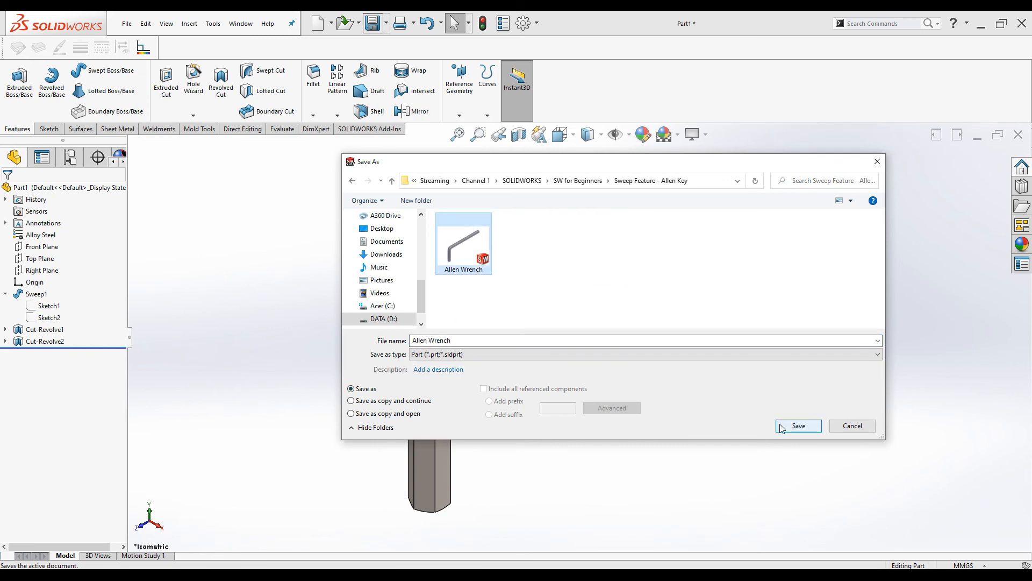
Name the file 'Allen Wrench - M12 - No10' and save it
left_click(478, 341)
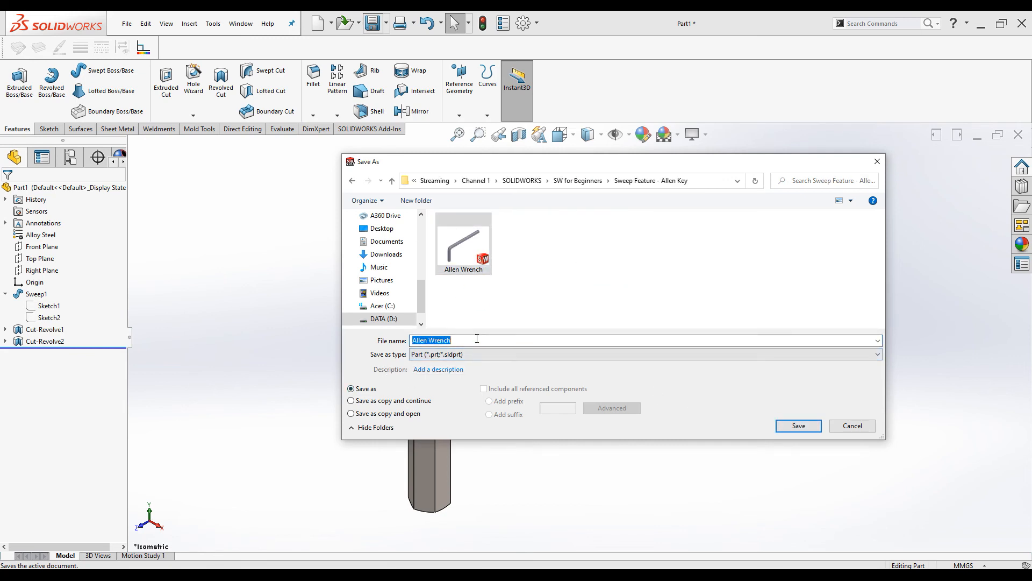
left_click(477, 338)
type("- M12 - No 10")
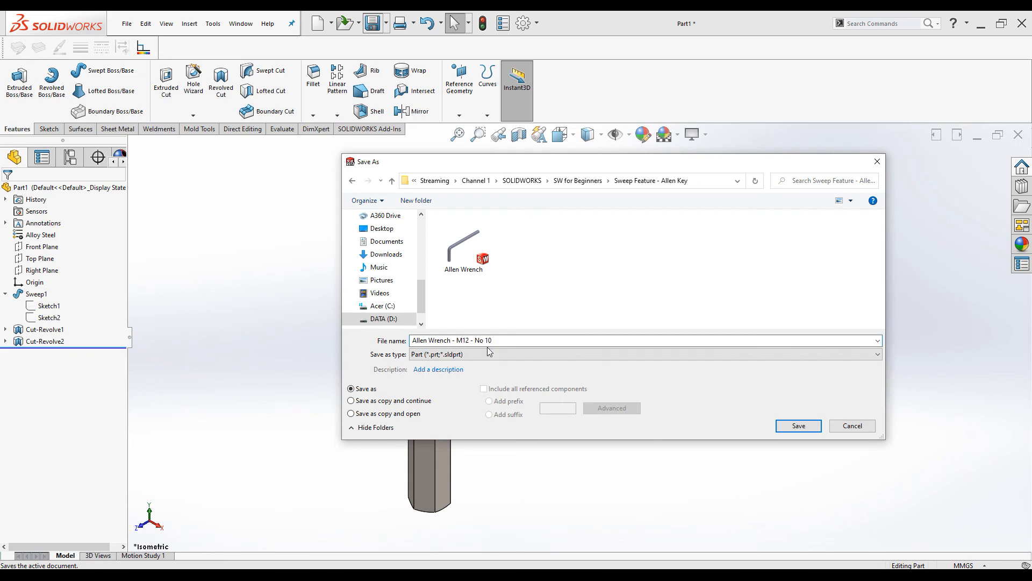
key("BackSpace")
key("BackSpace")
type("10")
left_click(807, 425)
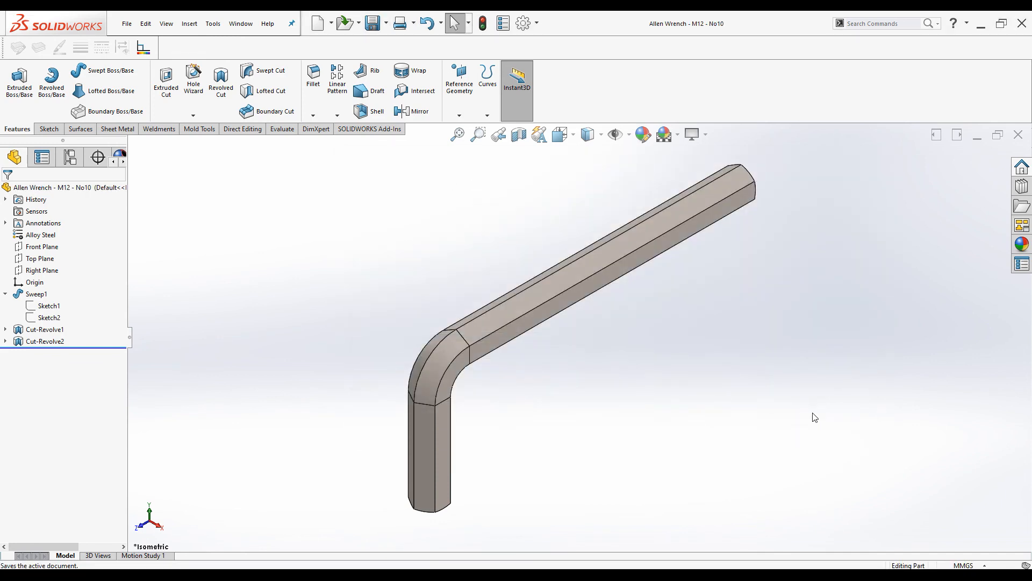